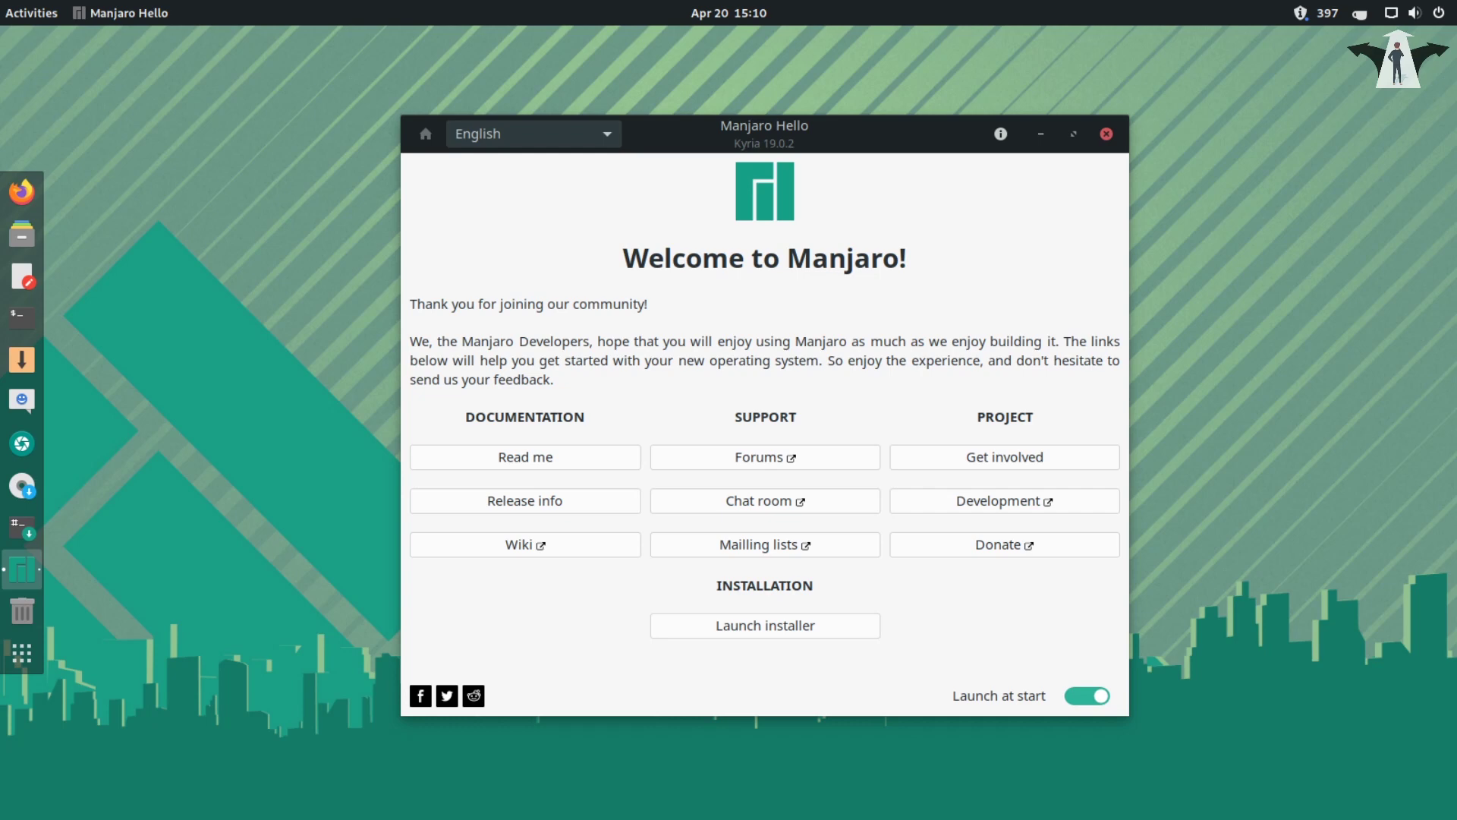
- Search 'gparted' in the GNOME Activities overview and launch the GParted result
left_click(25, 15)
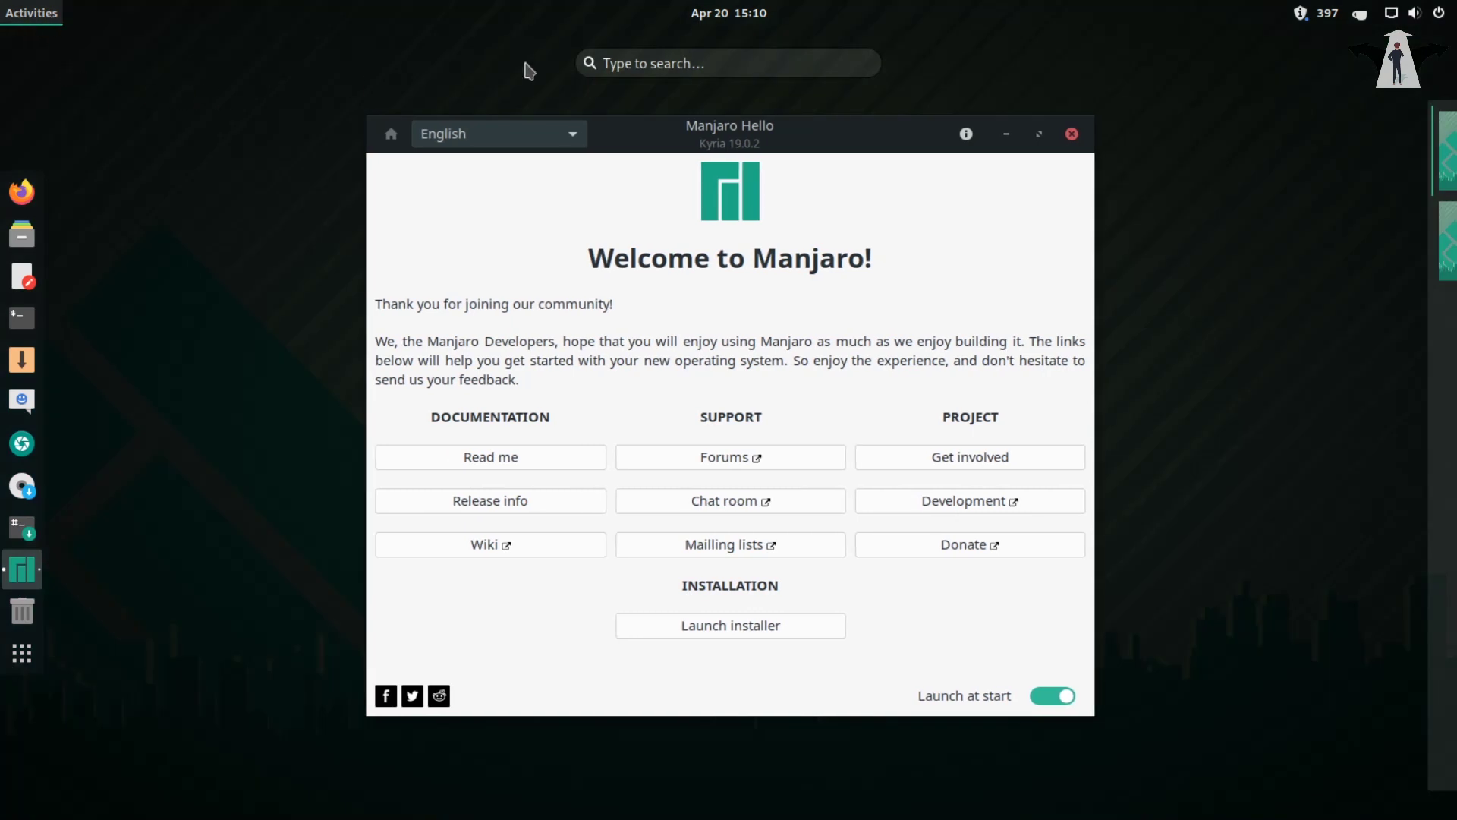
left_click(657, 64)
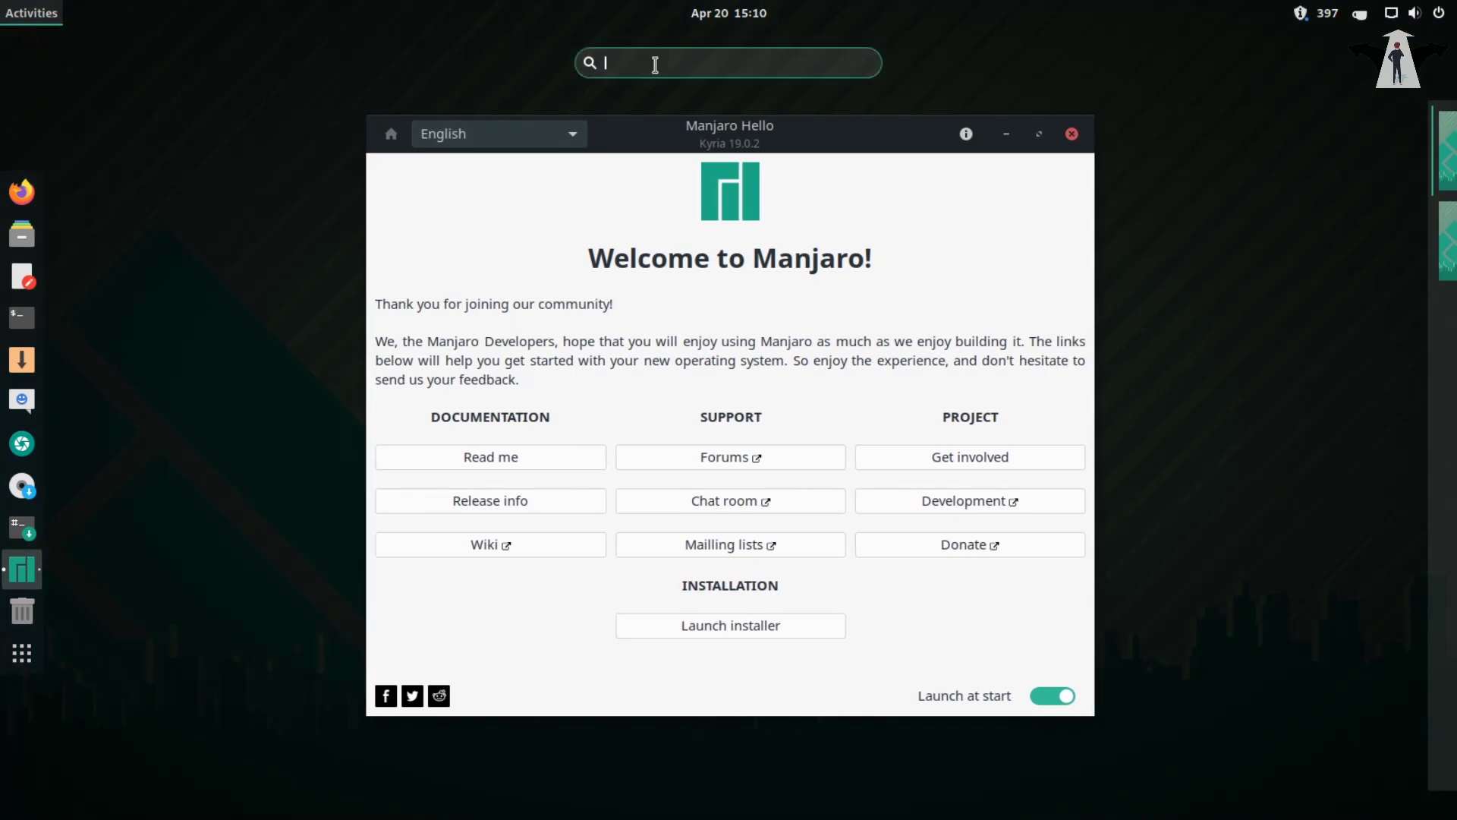
type("gpar")
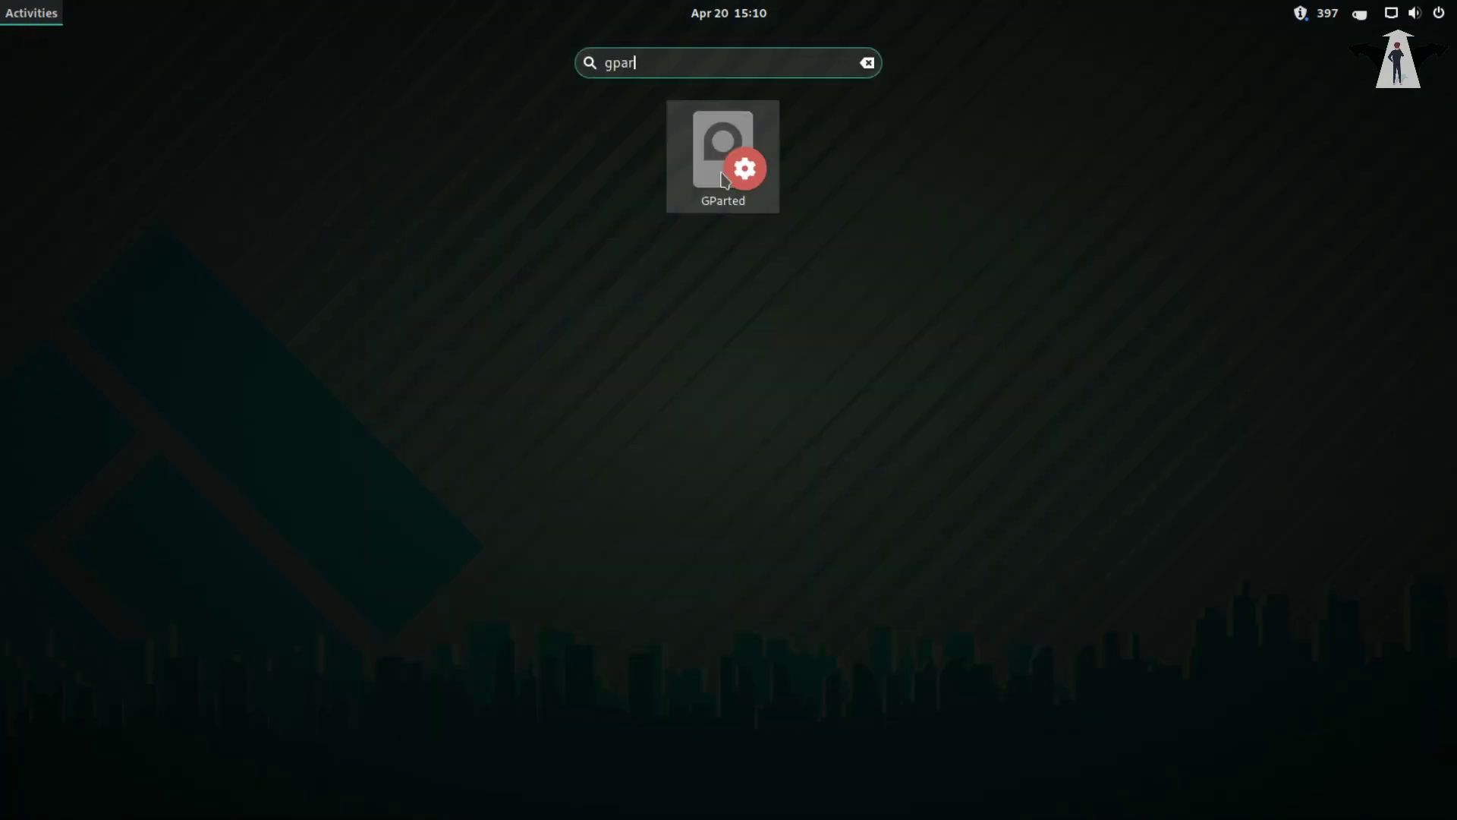
type("ted")
left_click(730, 158)
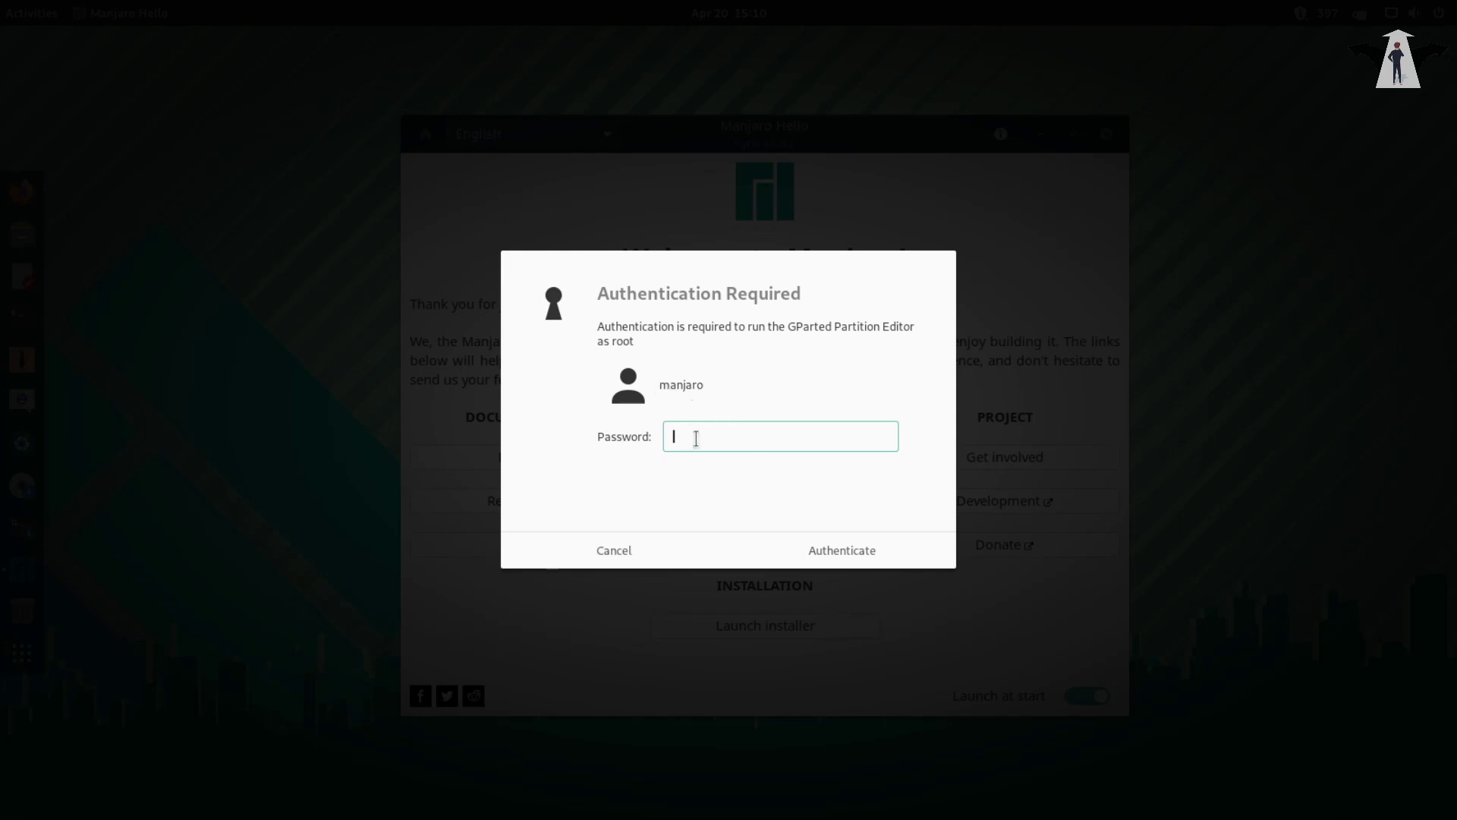
- Authenticate GParted with the root password, then minimize the Manjaro Hello window
type("manjaro")
left_click(813, 555)
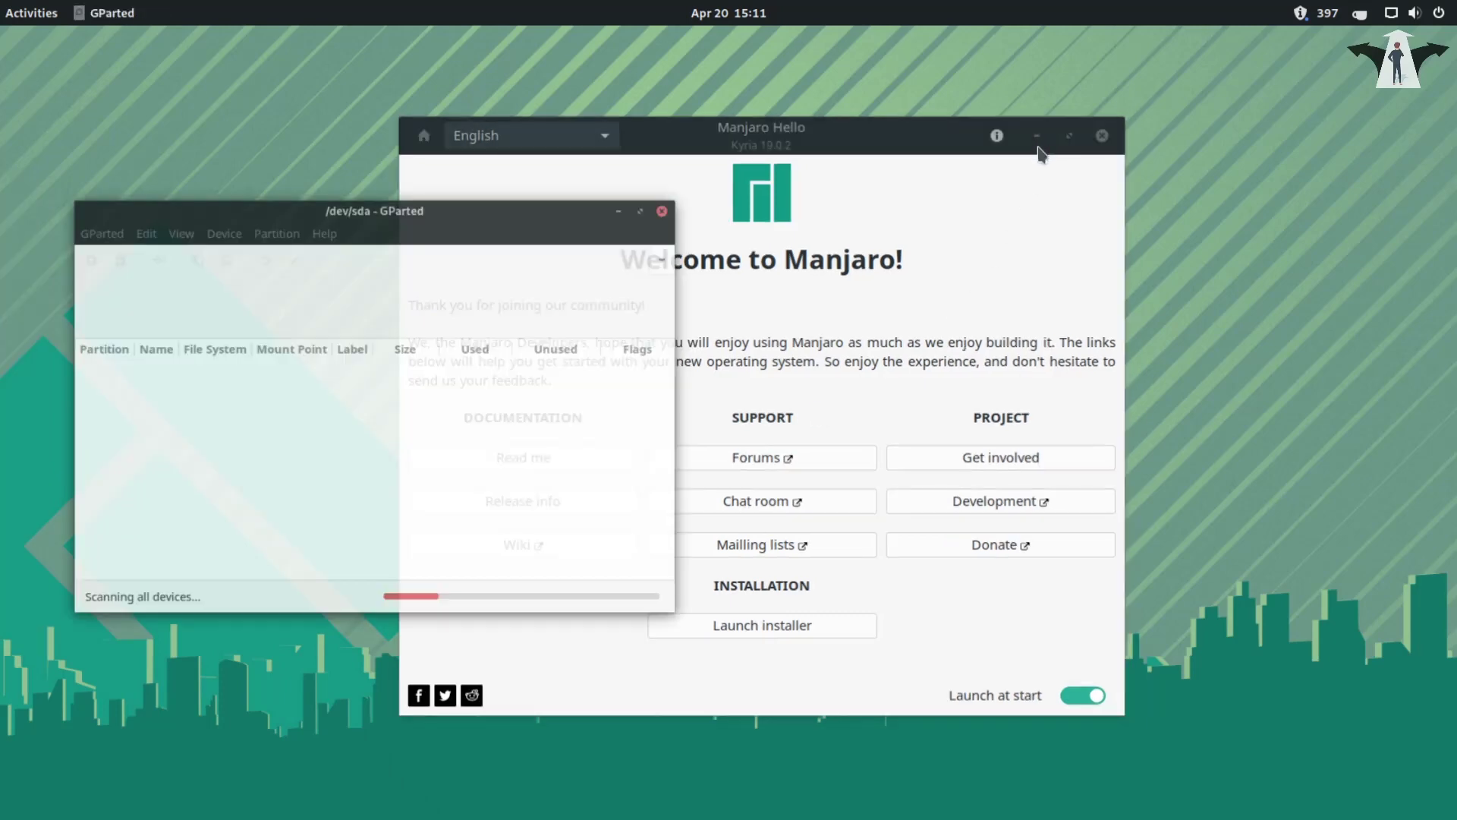
left_click(1041, 135)
- Write a new gpt partition table to /dev/sda using Device > Create Partition Table
left_click_drag(477, 143, 808, 156)
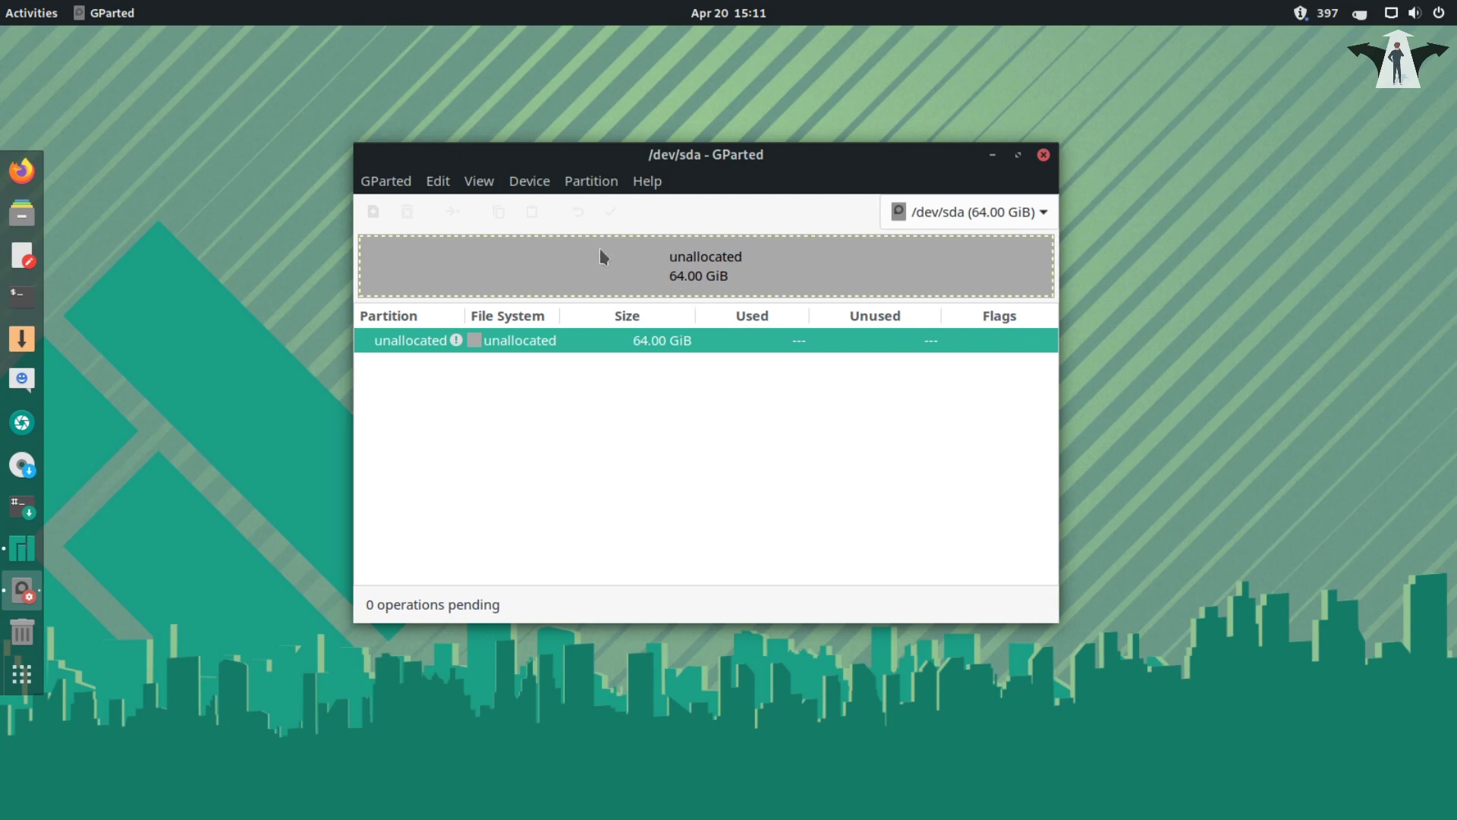
left_click(528, 186)
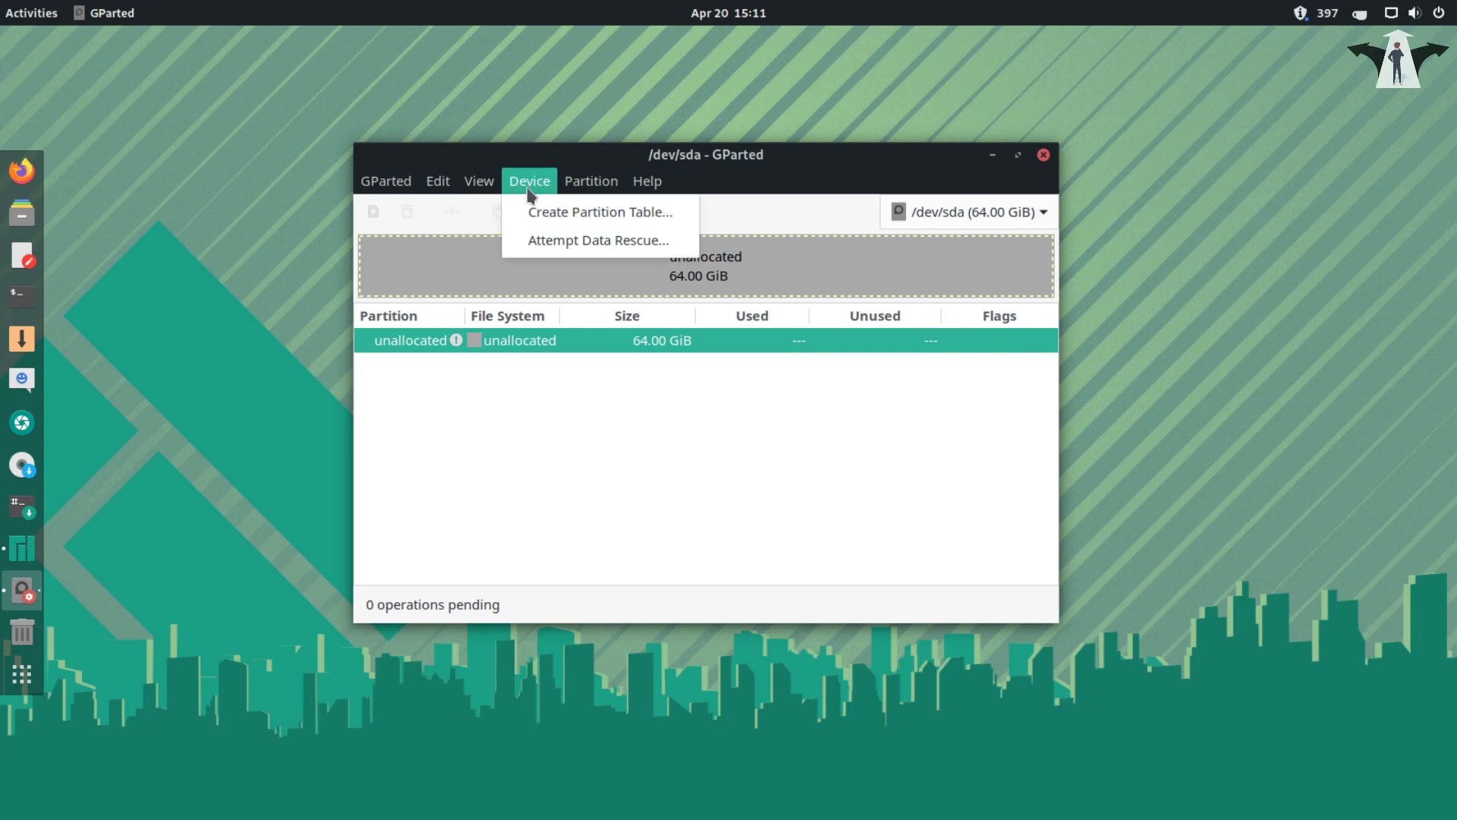
left_click(612, 214)
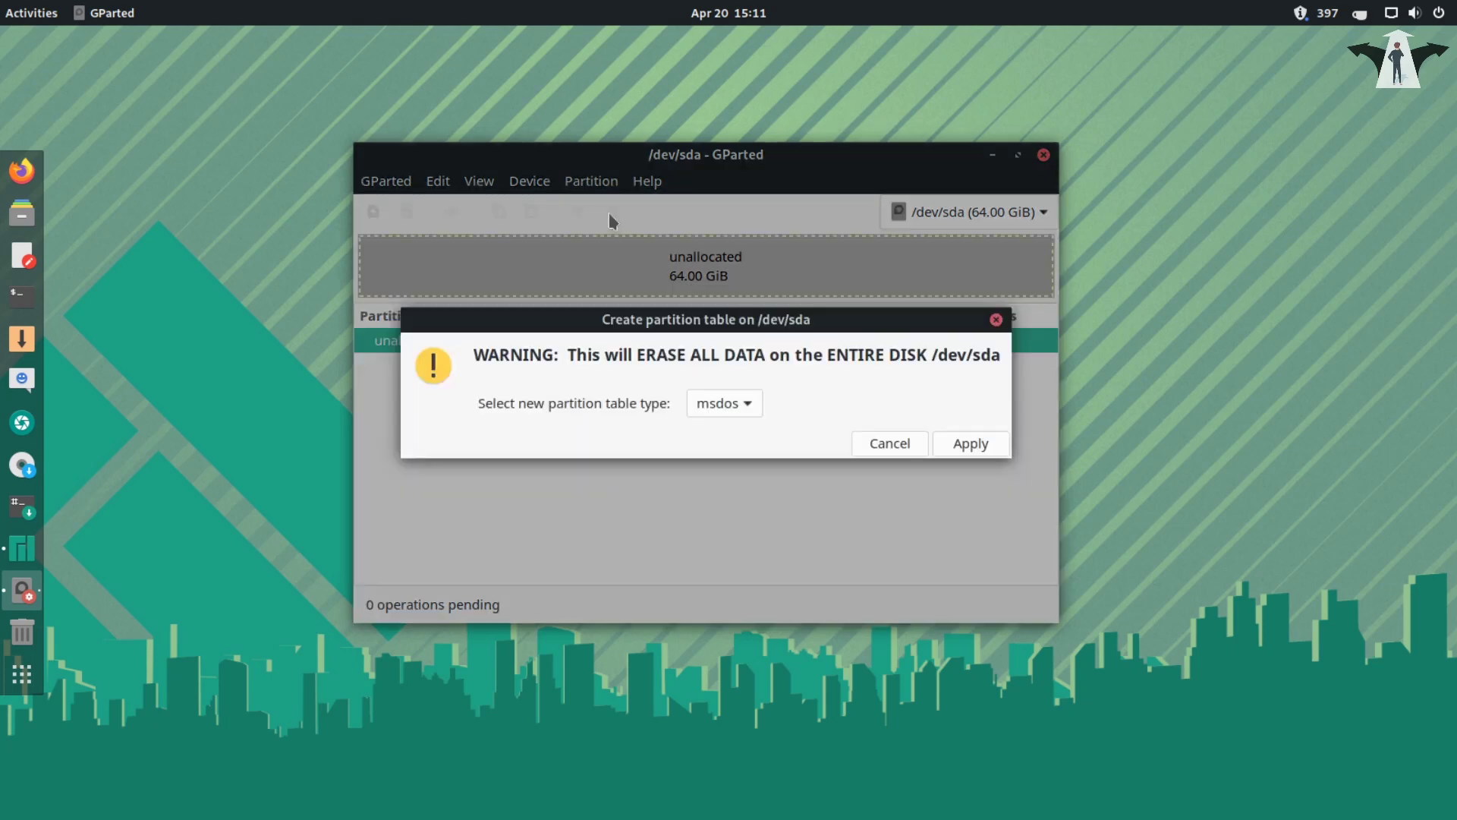
left_click(747, 407)
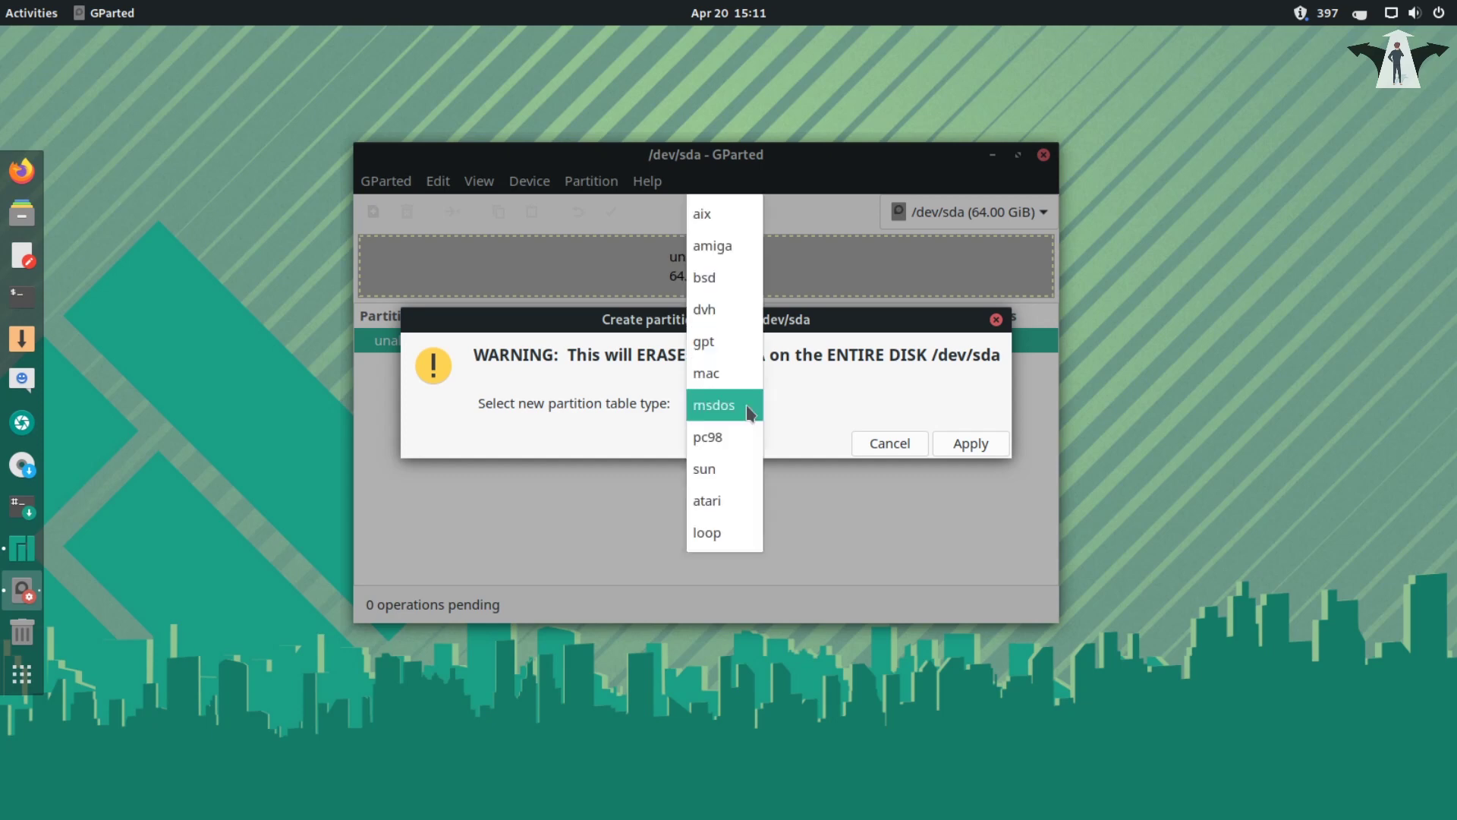
left_click(713, 347)
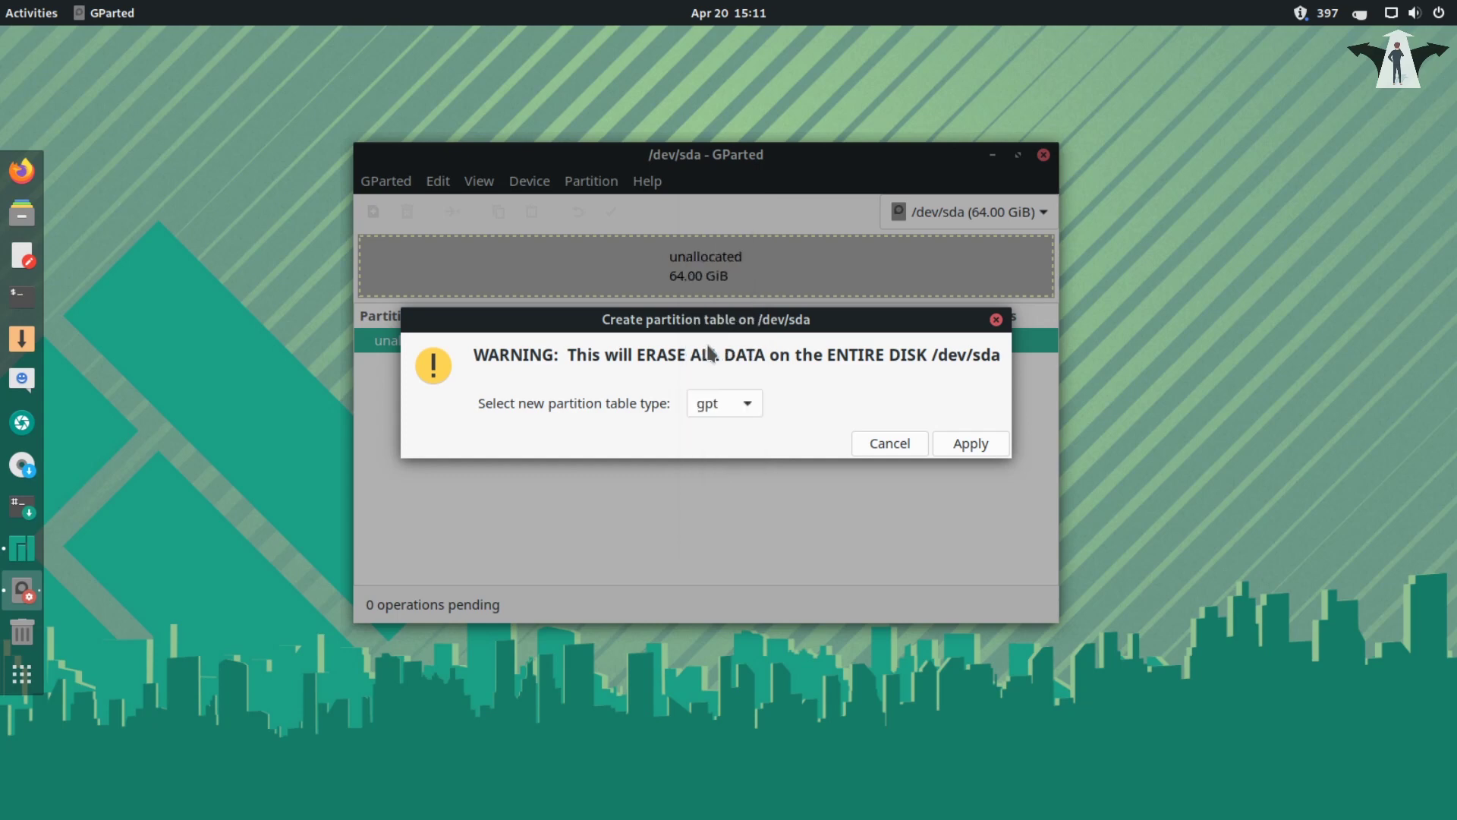
left_click(971, 444)
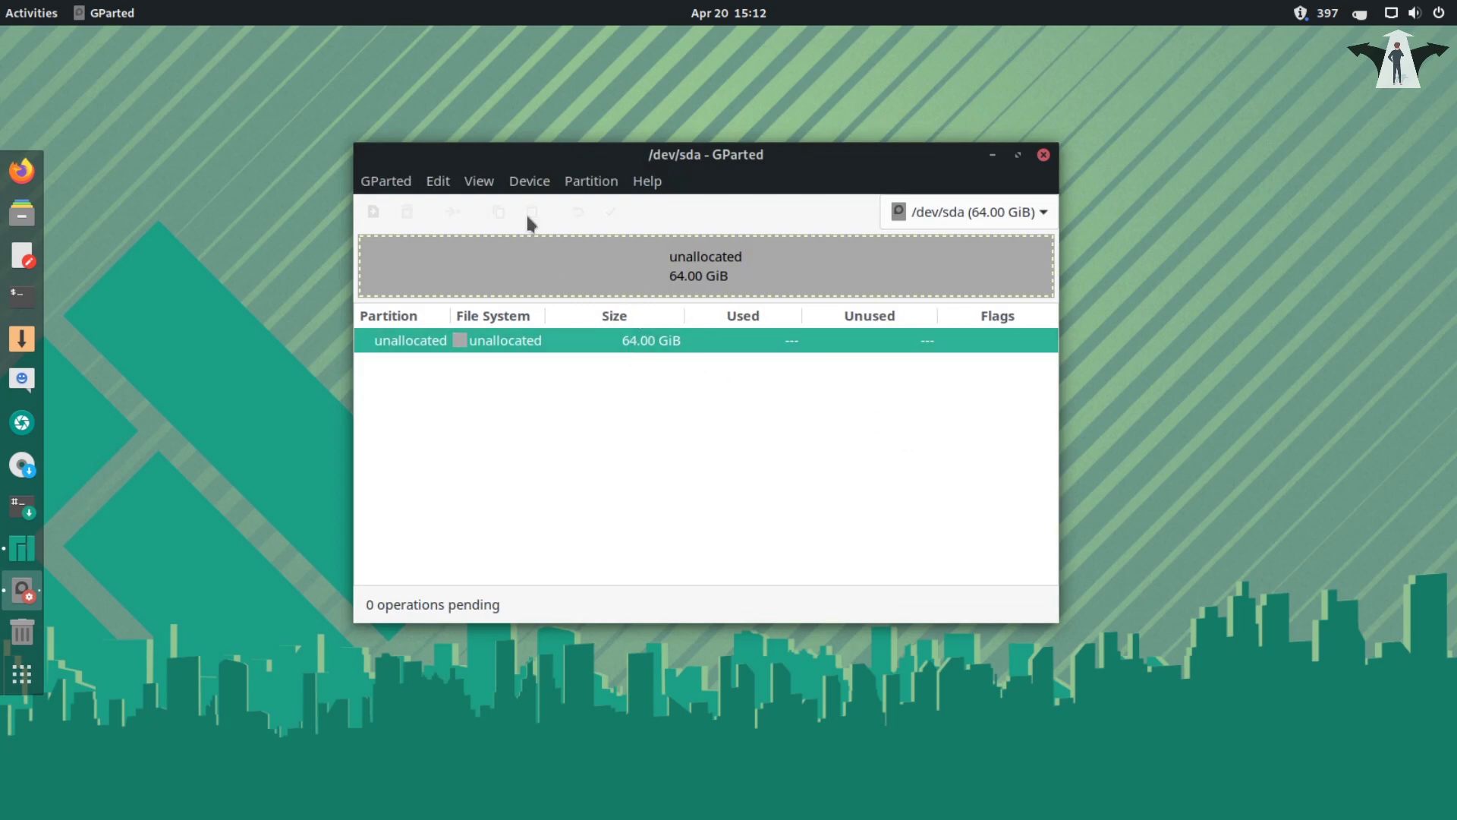
- Queue a 1024 MiB fat32 partition at the start of the unallocated space
left_click(591, 182)
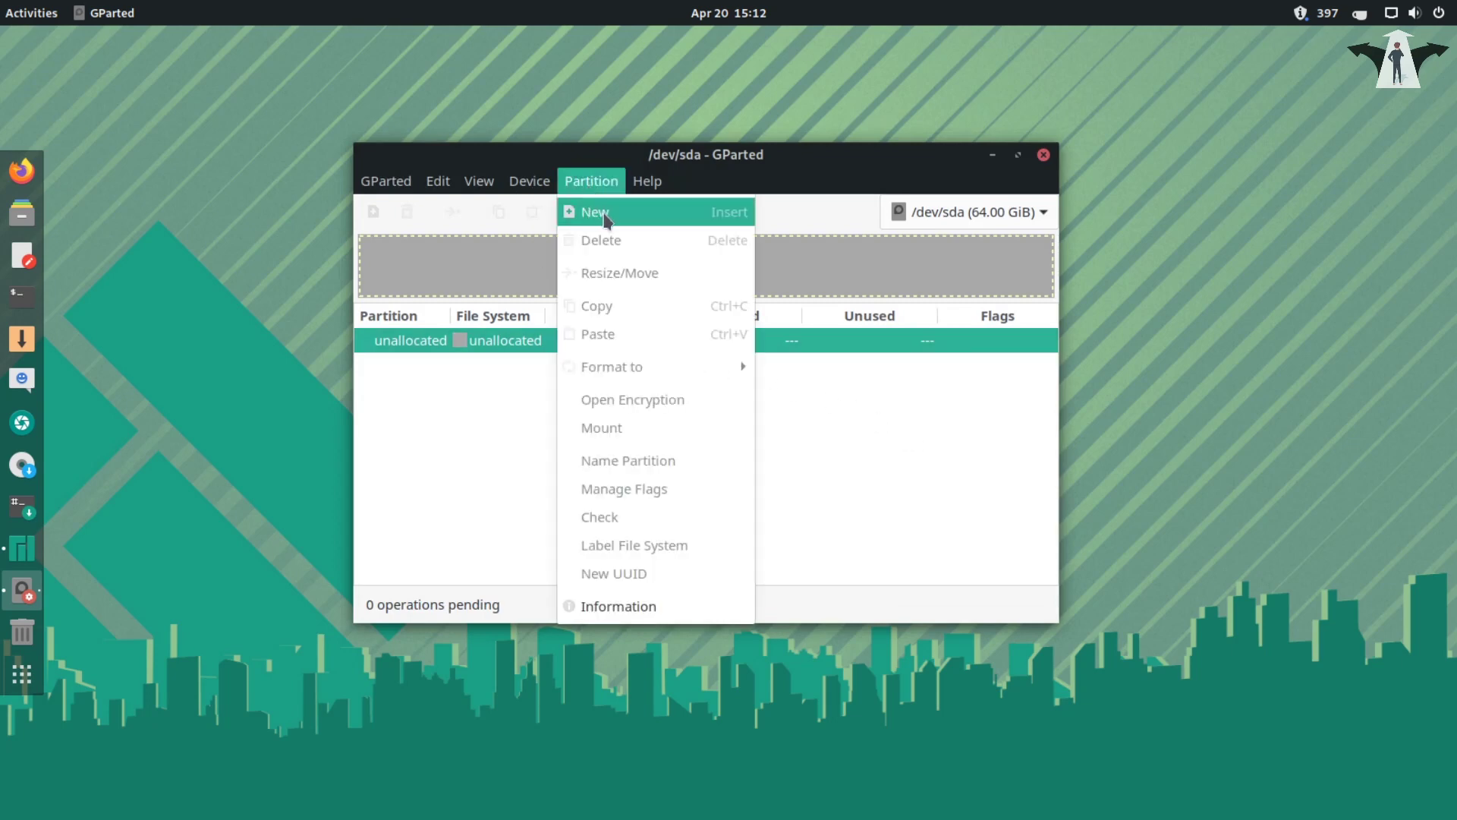
left_click(519, 367)
right_click(529, 348)
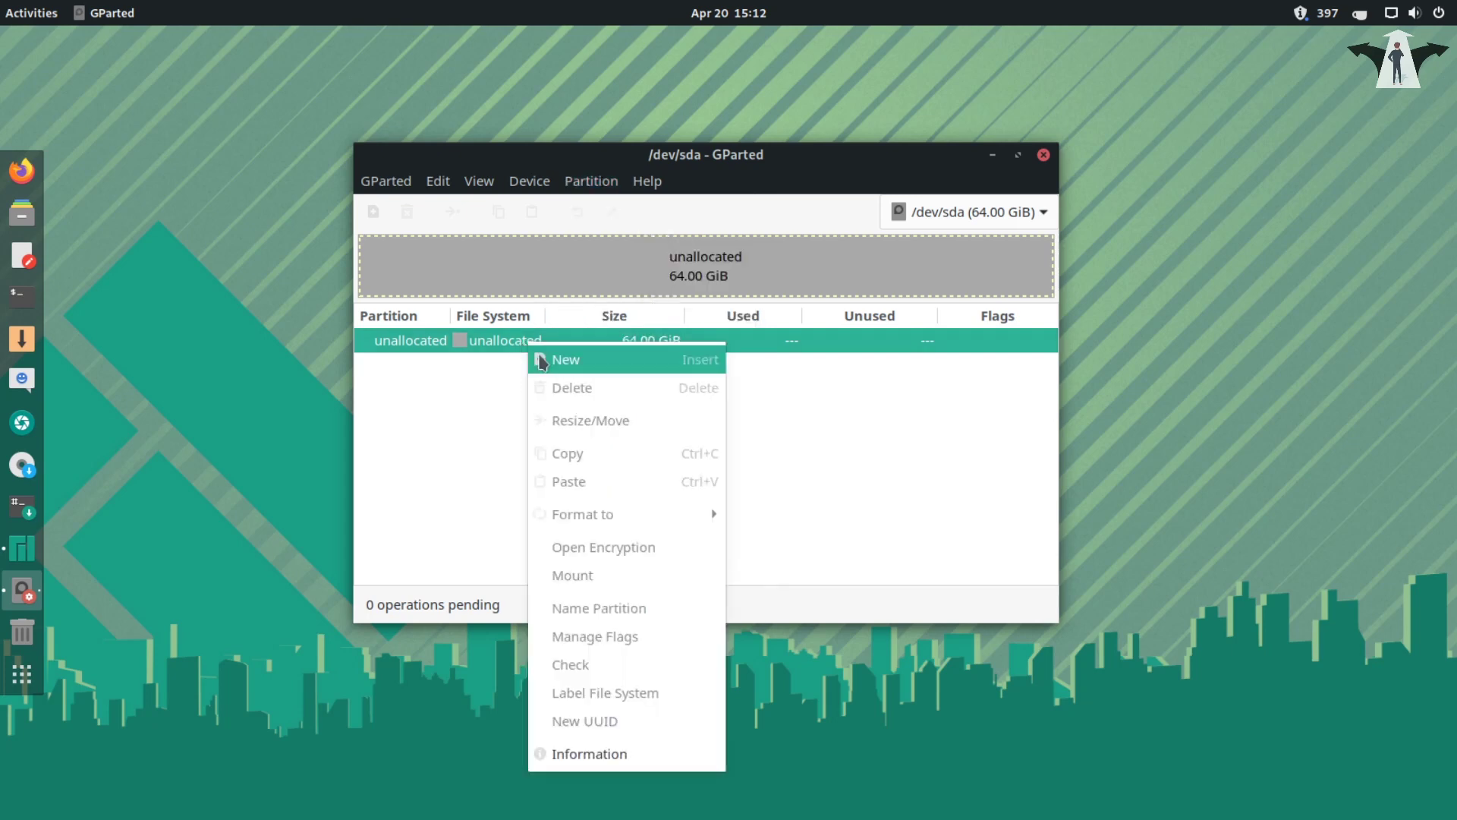
left_click(565, 363)
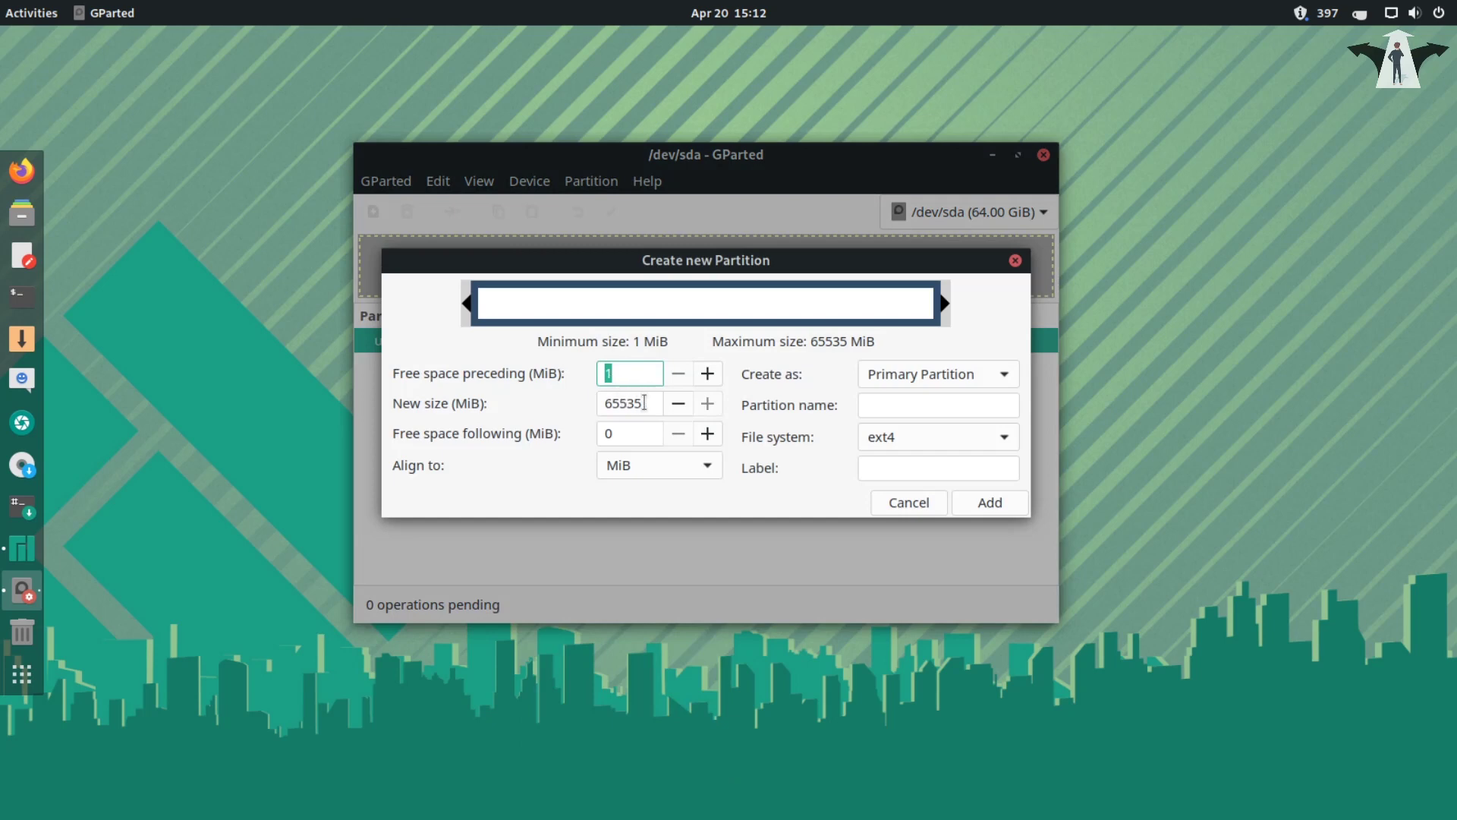
left_click_drag(646, 403, 589, 402)
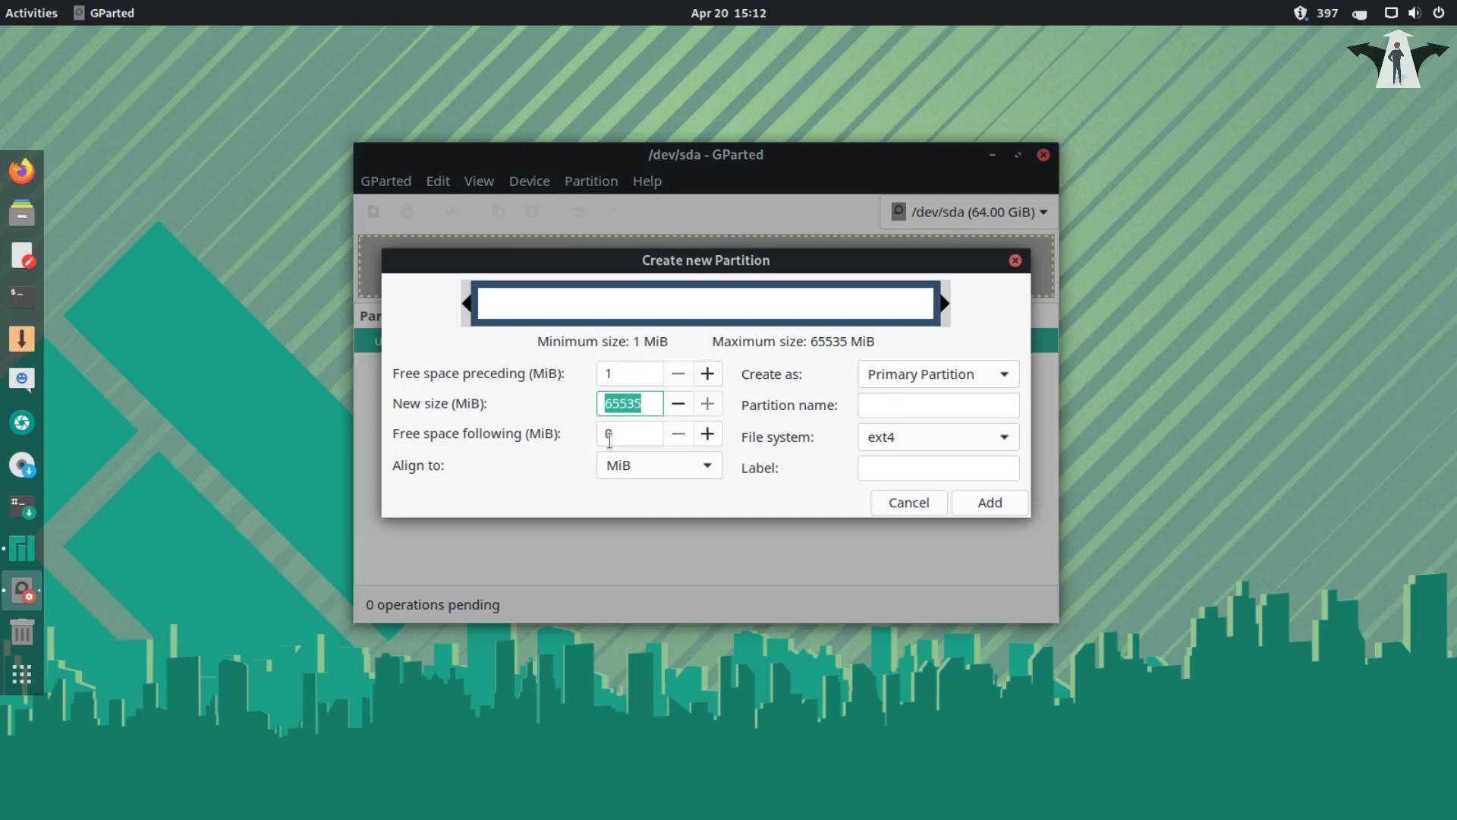
type("1024")
left_click(1003, 437)
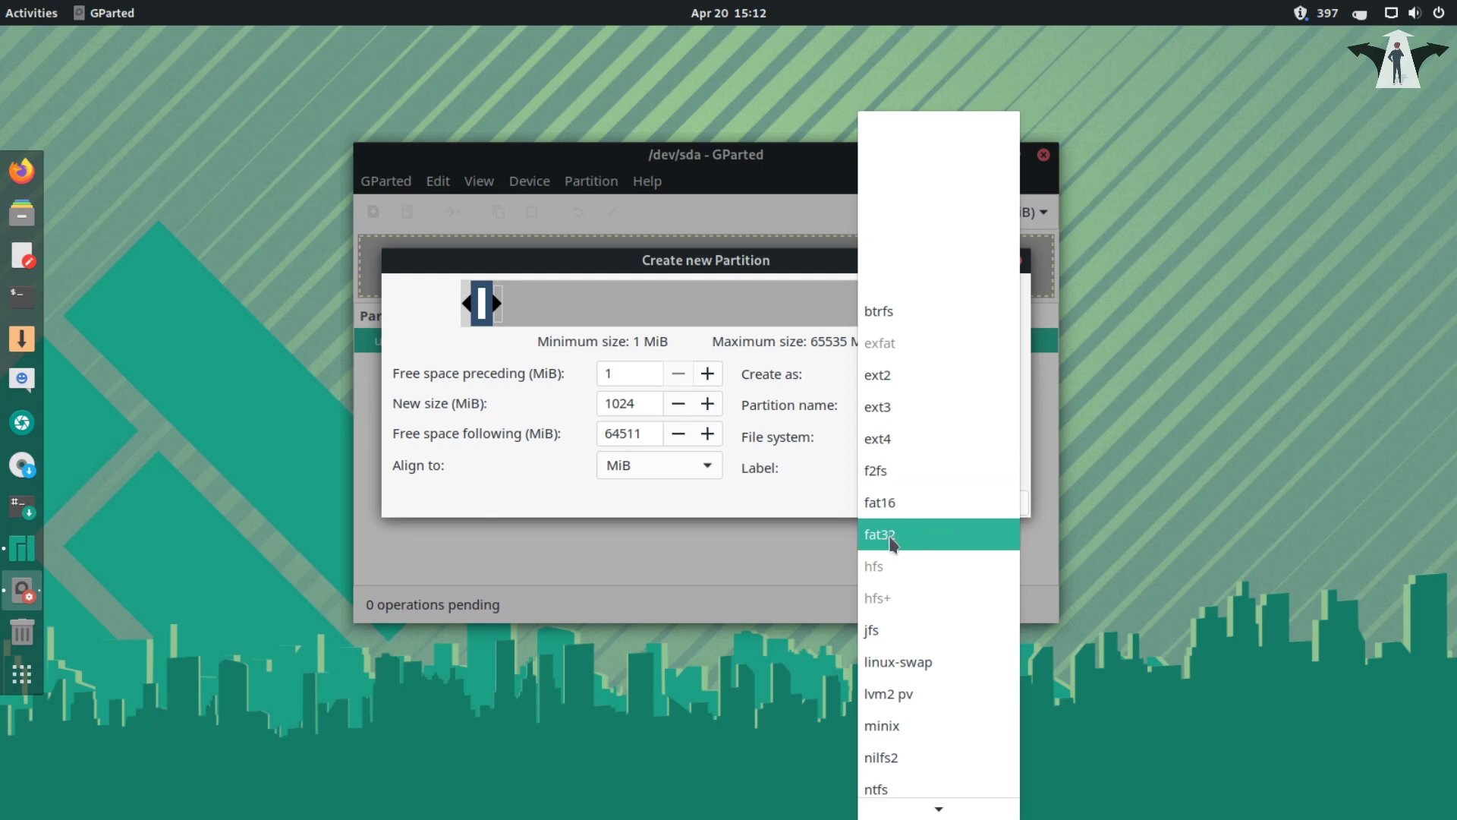
left_click(891, 541)
left_click(986, 502)
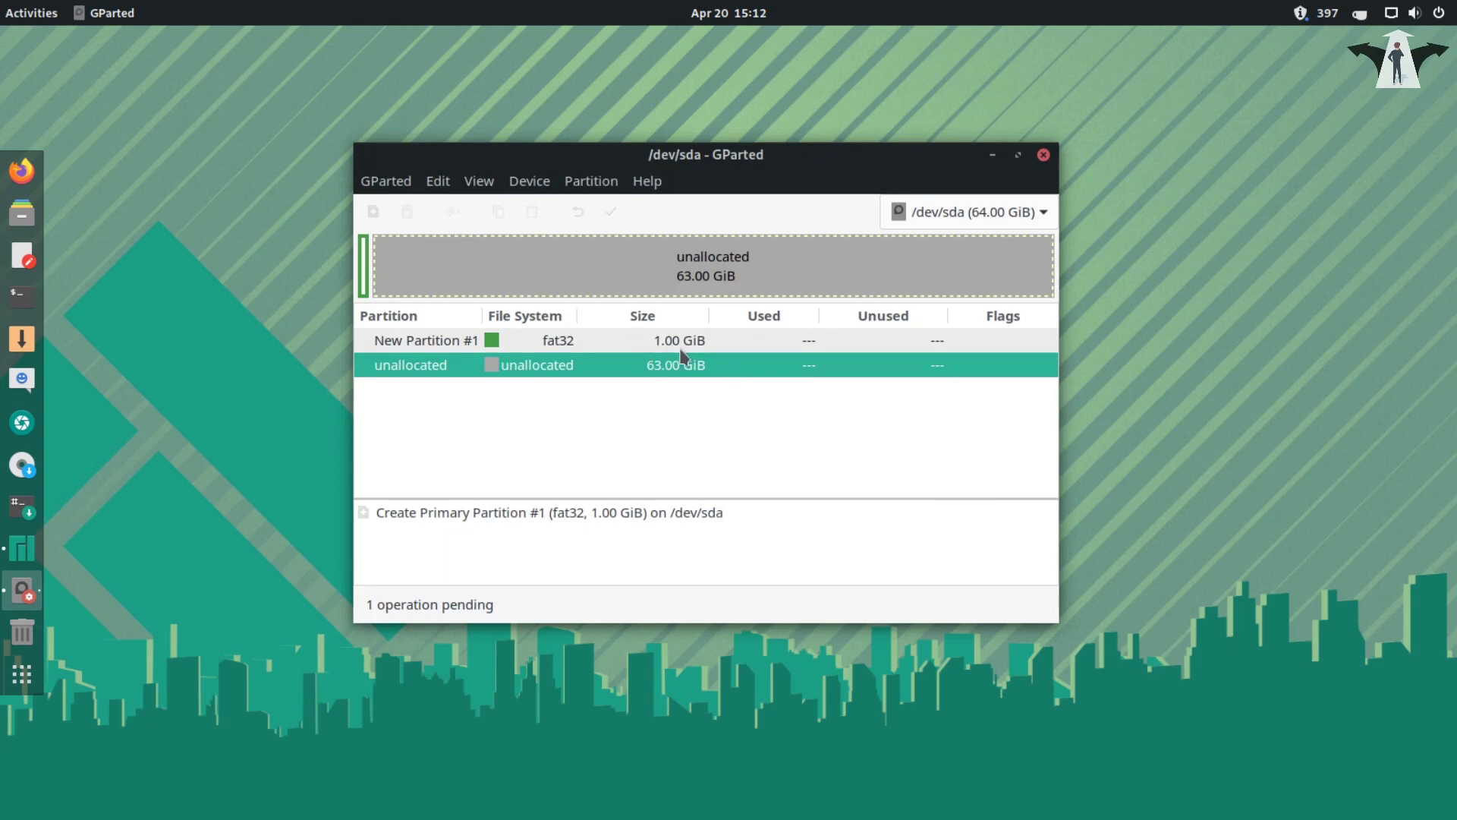
- Queue an 8192 MiB linux-swap partition in the remaining unallocated space
right_click(549, 369)
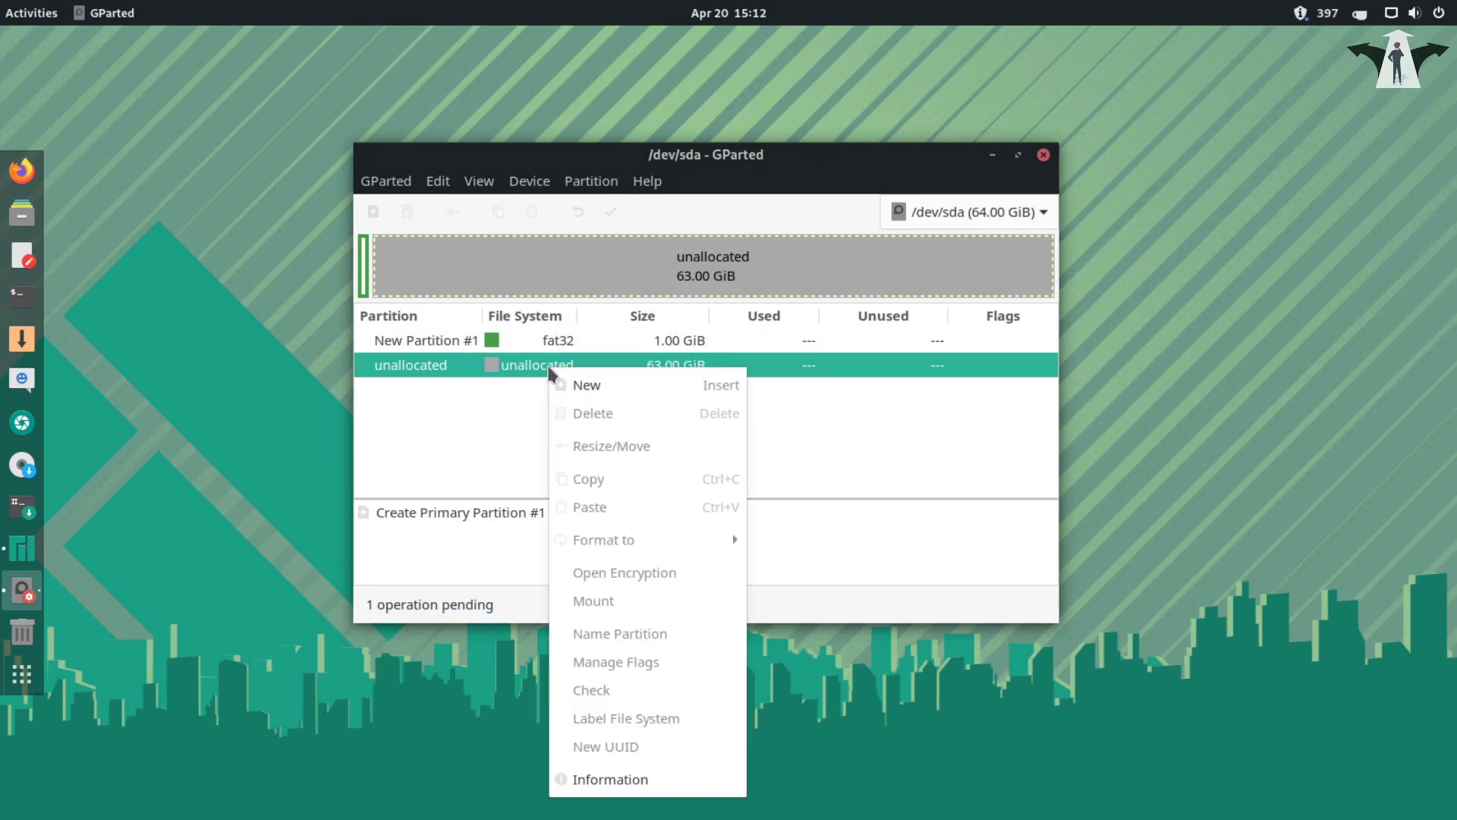
left_click(587, 384)
left_click_drag(645, 403, 600, 412)
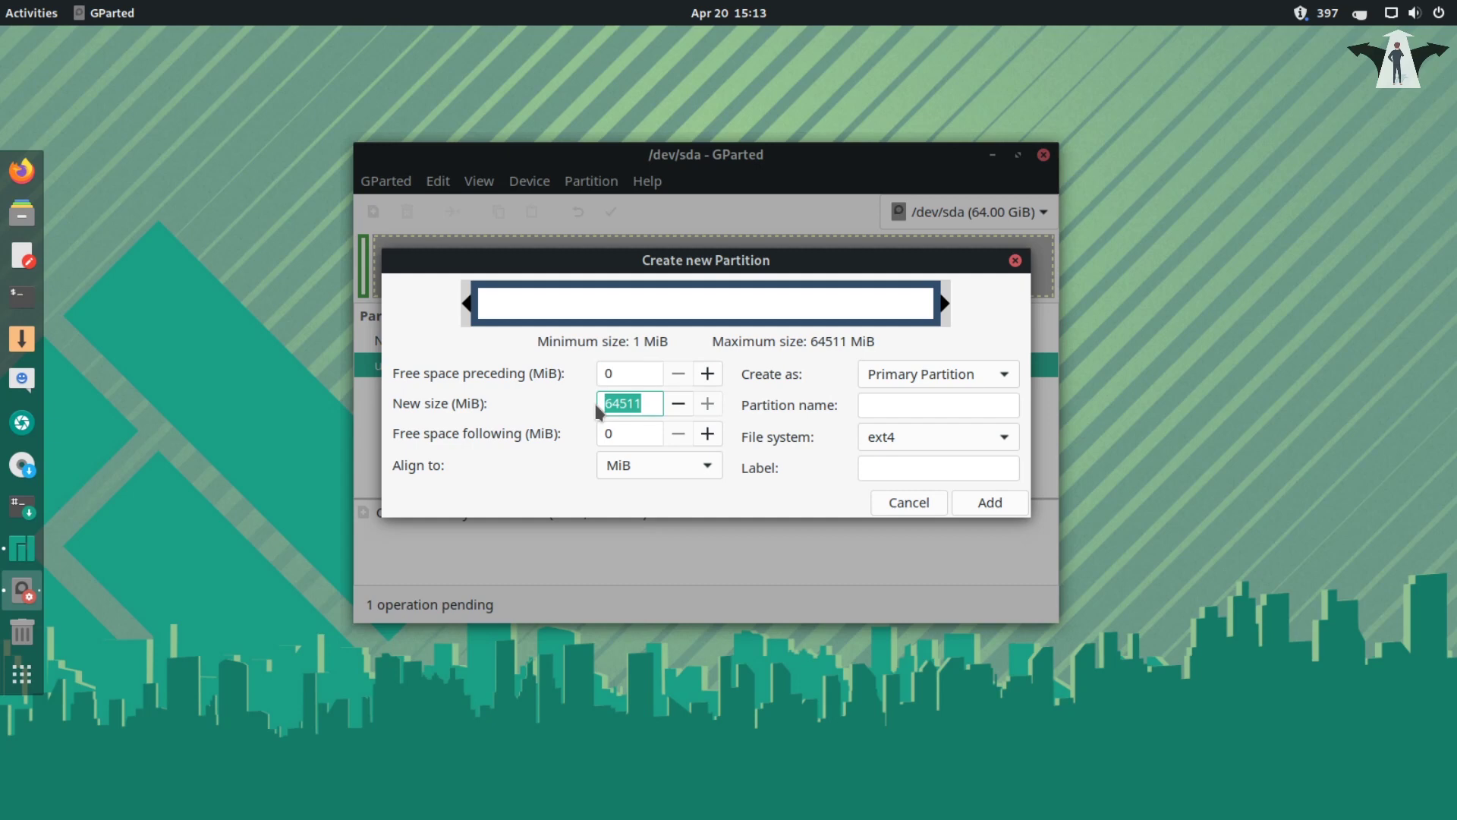
type("8192")
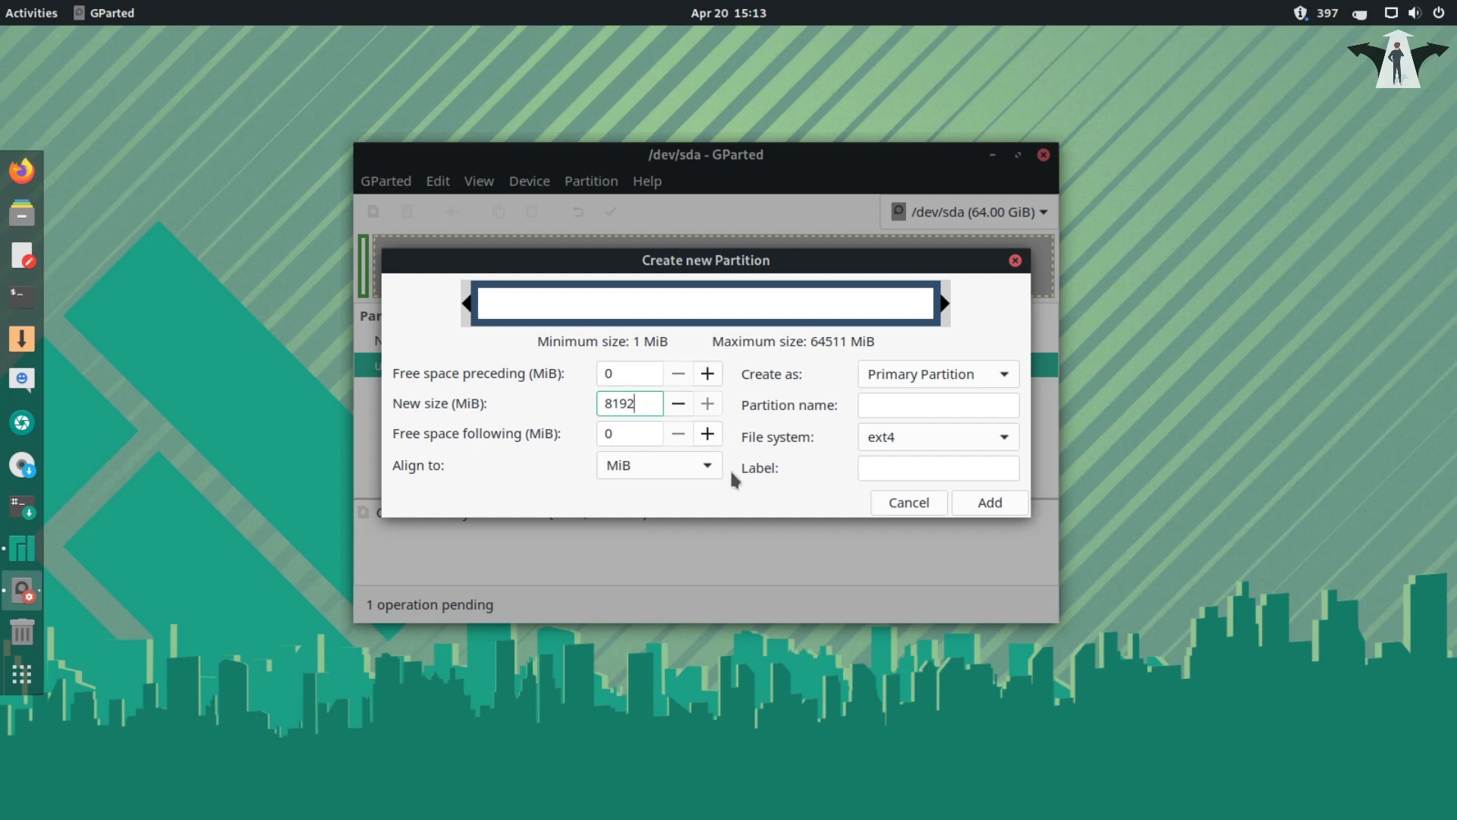
left_click(1006, 444)
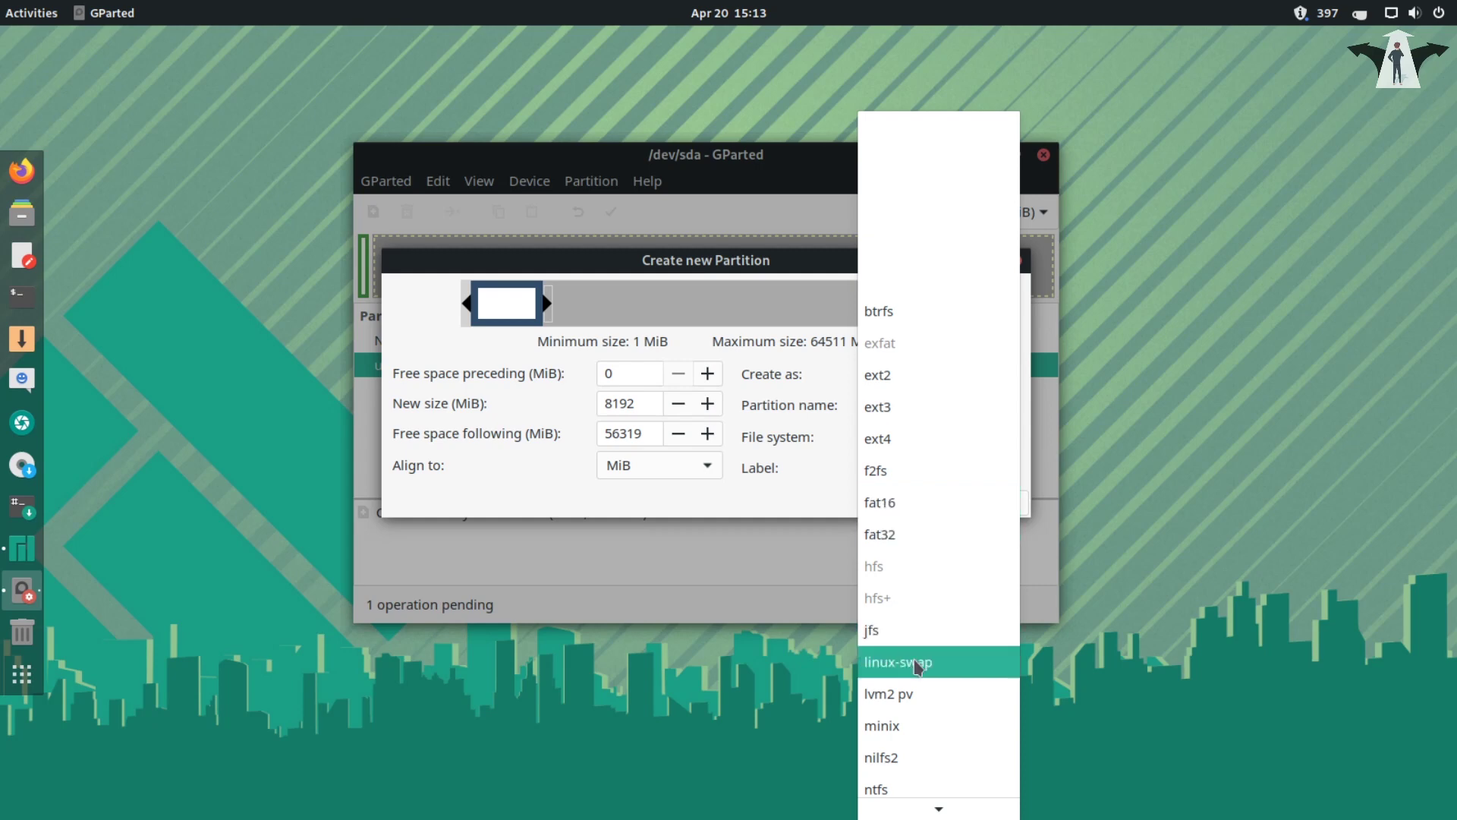
left_click(916, 667)
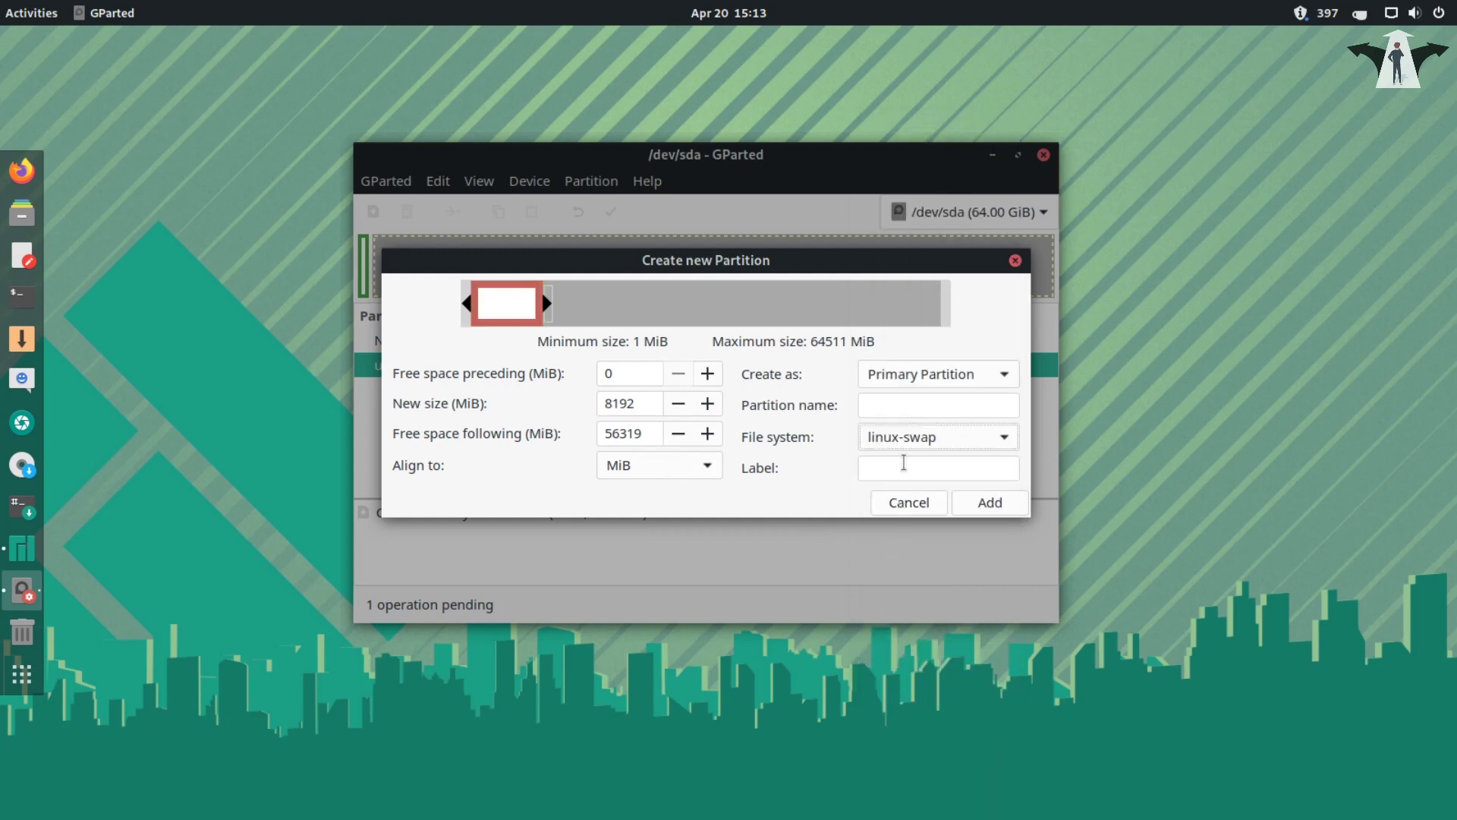
left_click(990, 502)
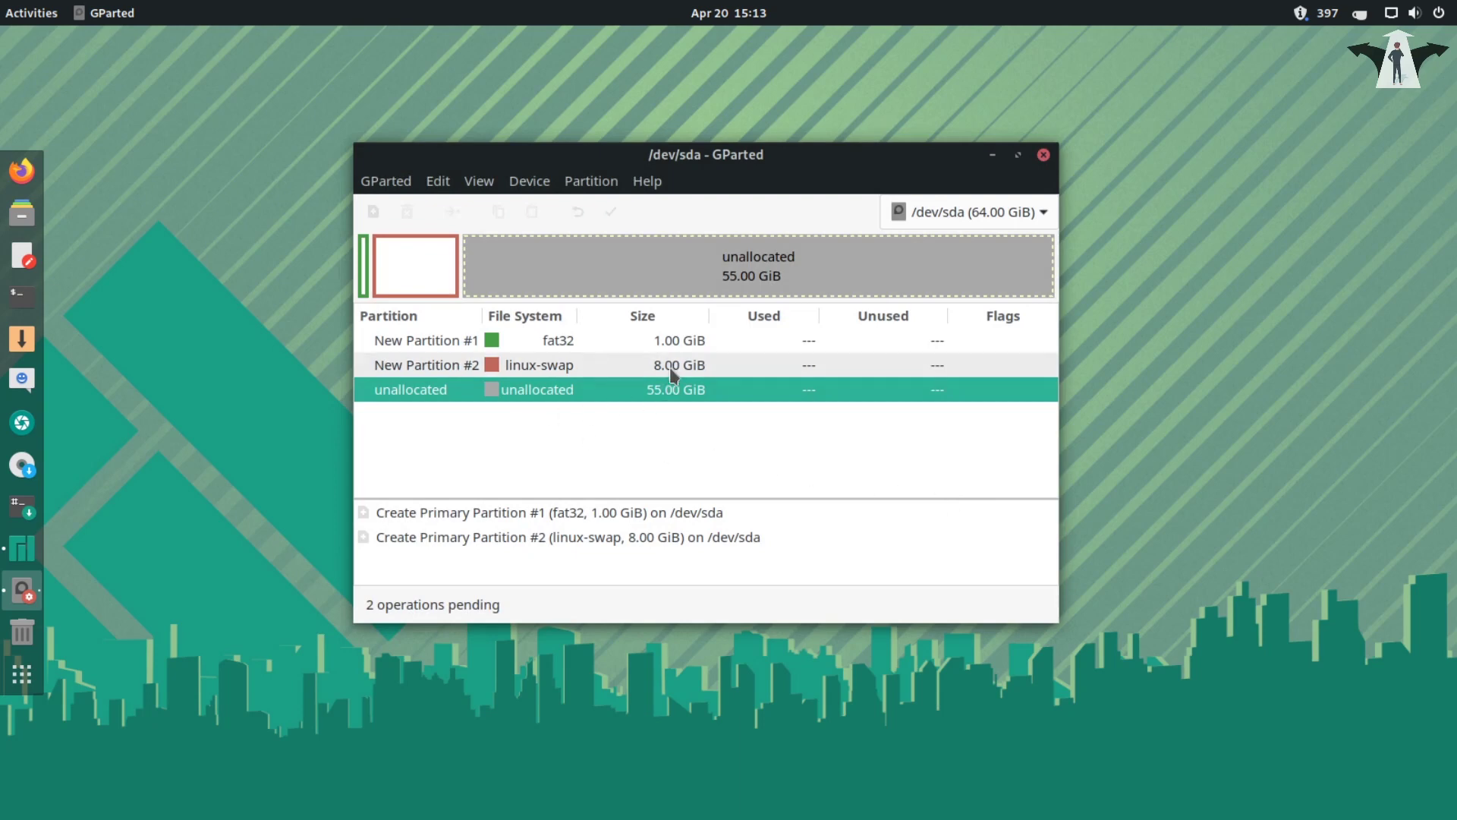
- Queue New Partition #3 as a 35840 MiB ext4 partition, leaving 20 GiB free
double_click(559, 389)
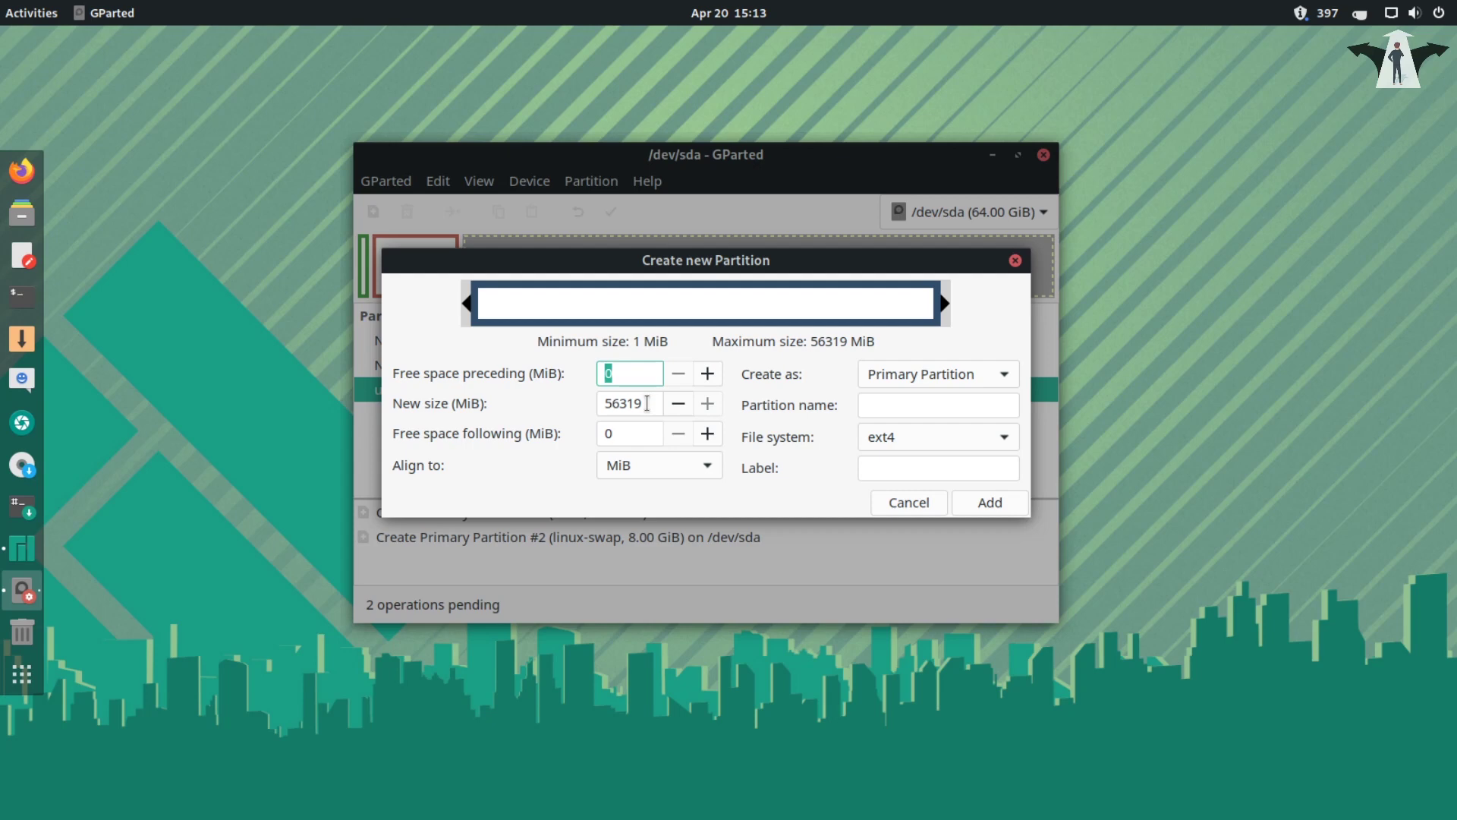
left_click_drag(646, 403, 600, 410)
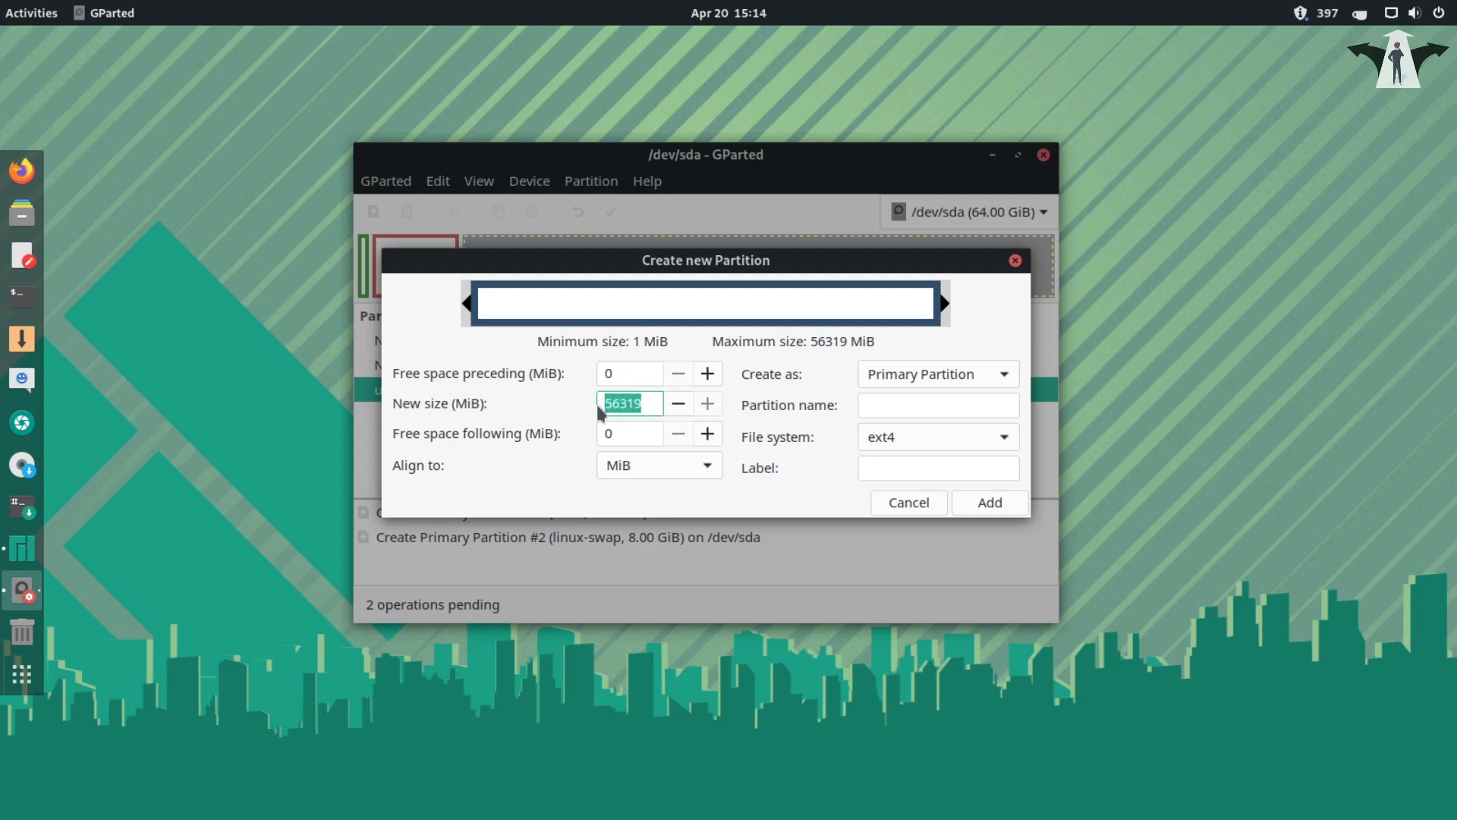
type("35840")
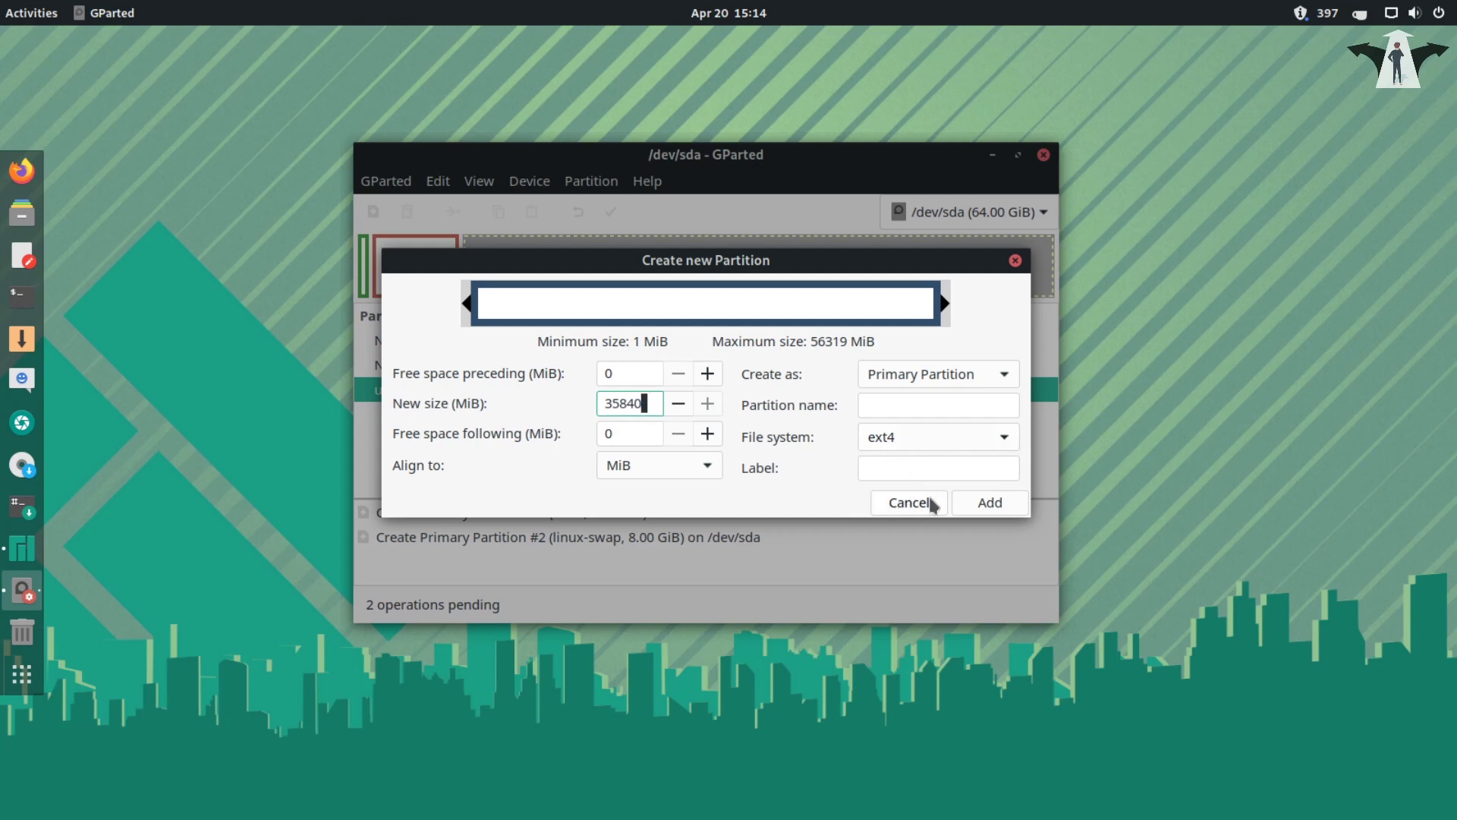
left_click(990, 503)
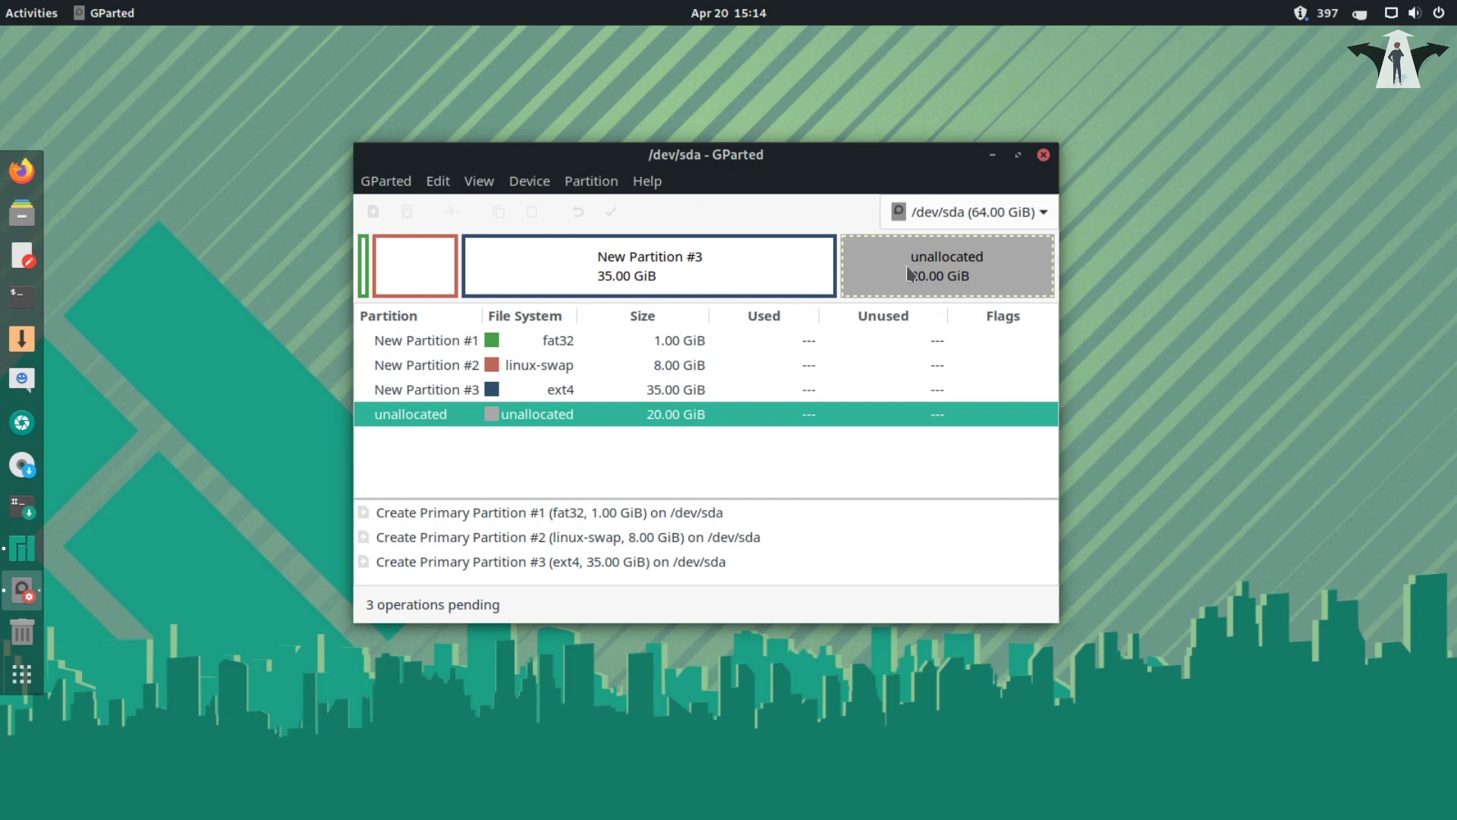
- Queue the remaining 20479 MiB as an ext4 partition
right_click(540, 414)
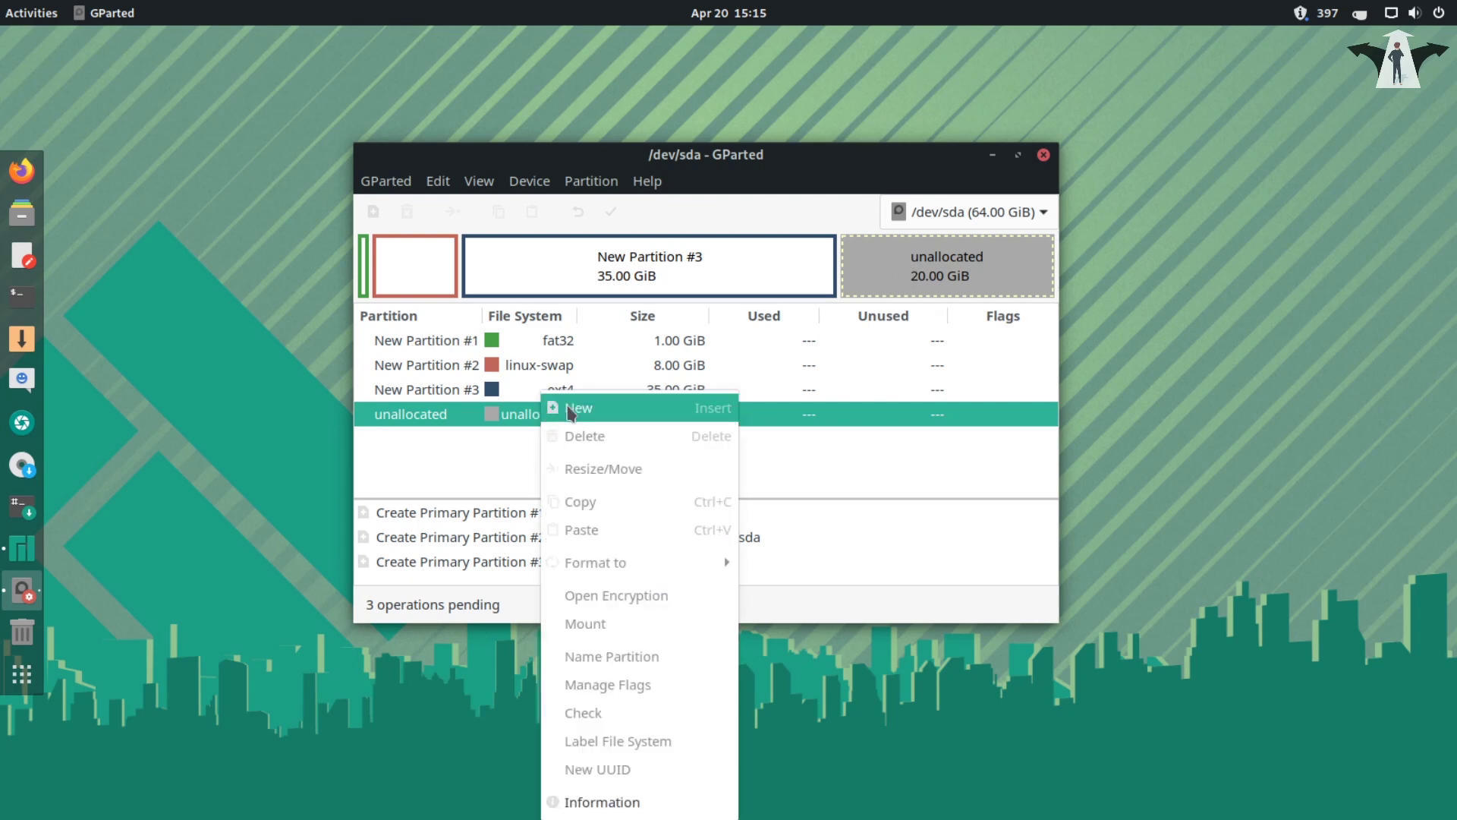
left_click(573, 410)
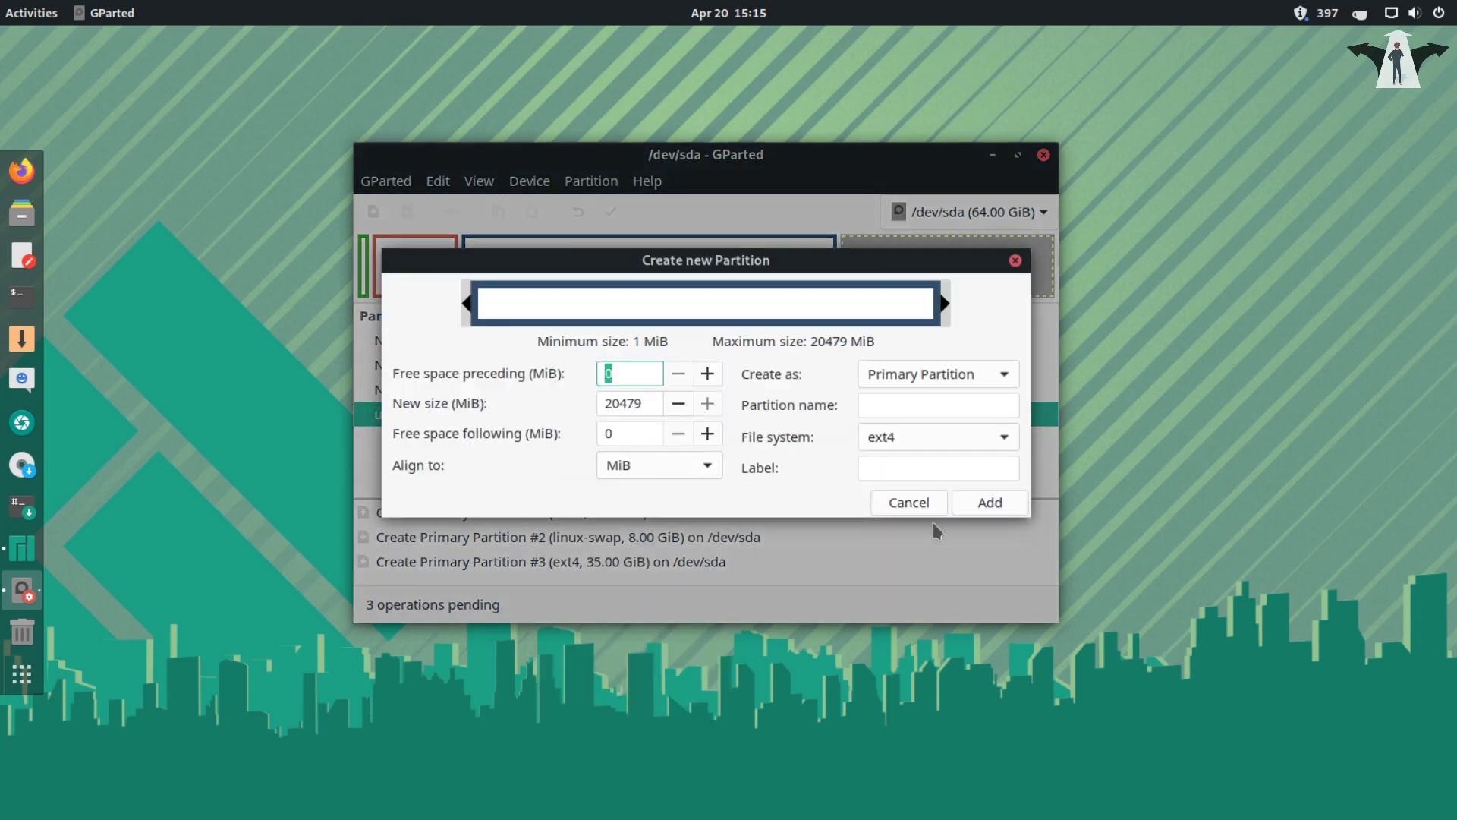
left_click(988, 503)
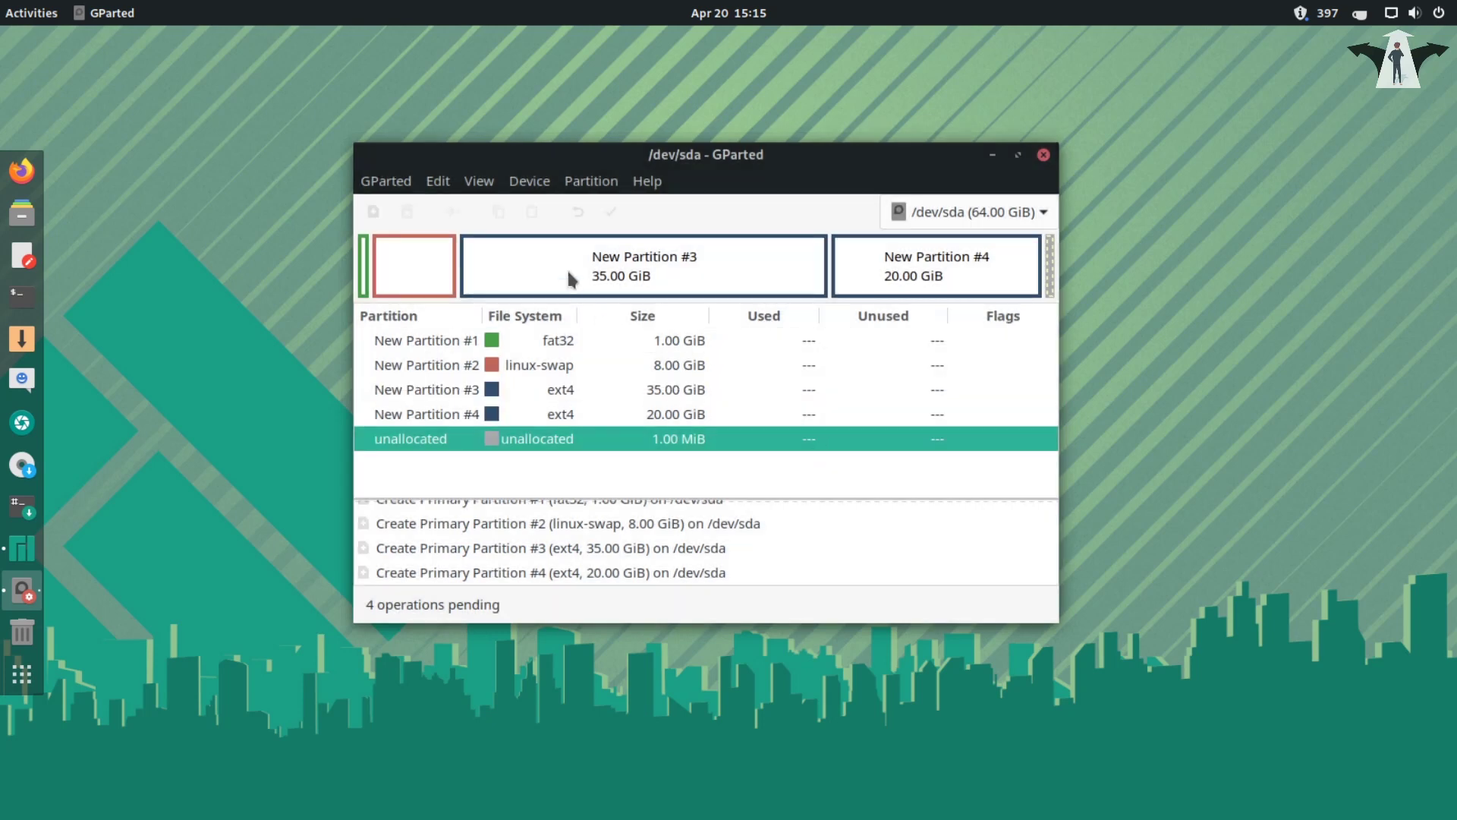
- Apply all four pending operations to the disk, creating /dev/sda1–sda4
left_click(611, 214)
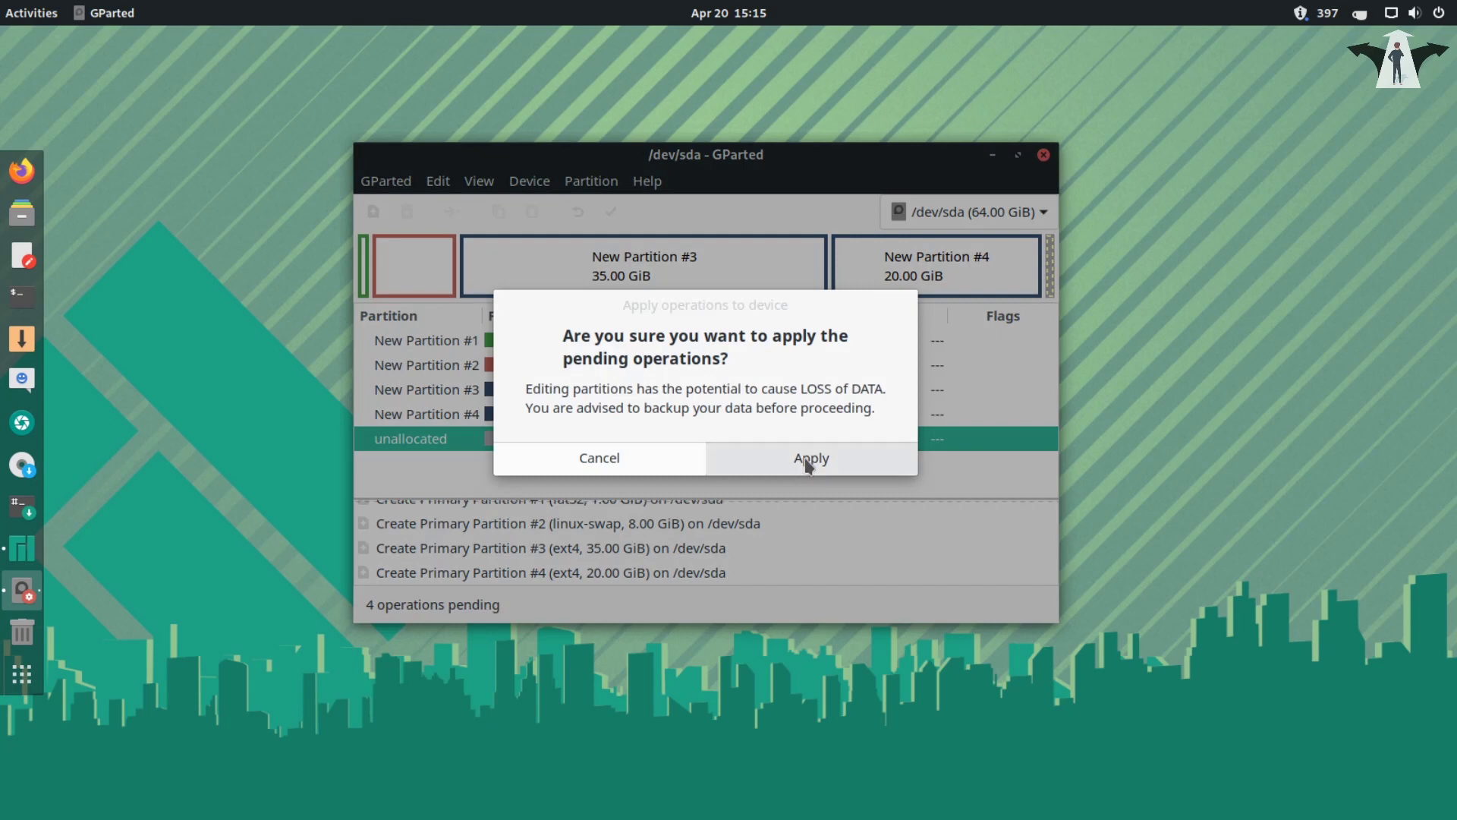
left_click(805, 455)
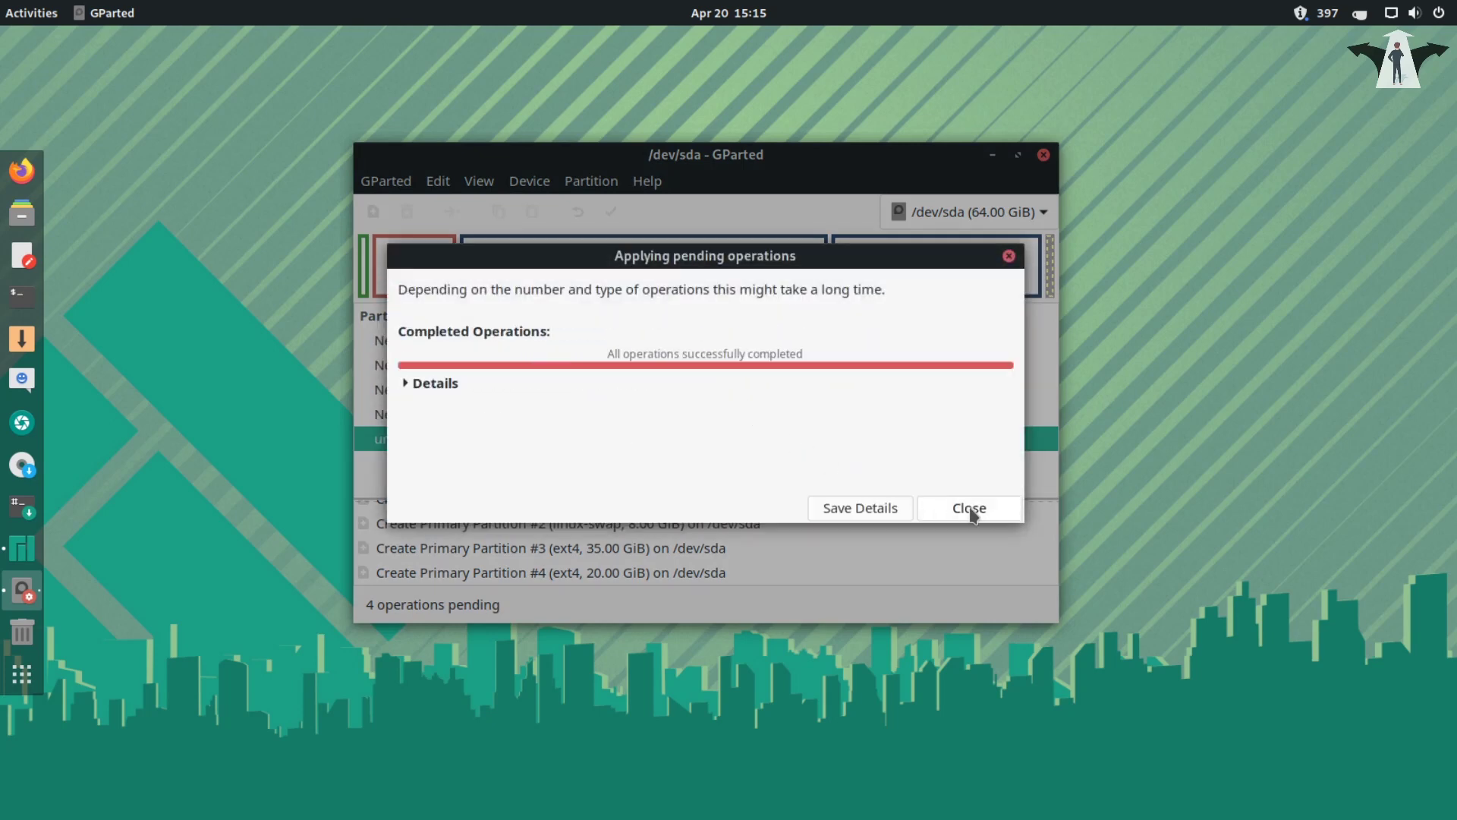
left_click(967, 508)
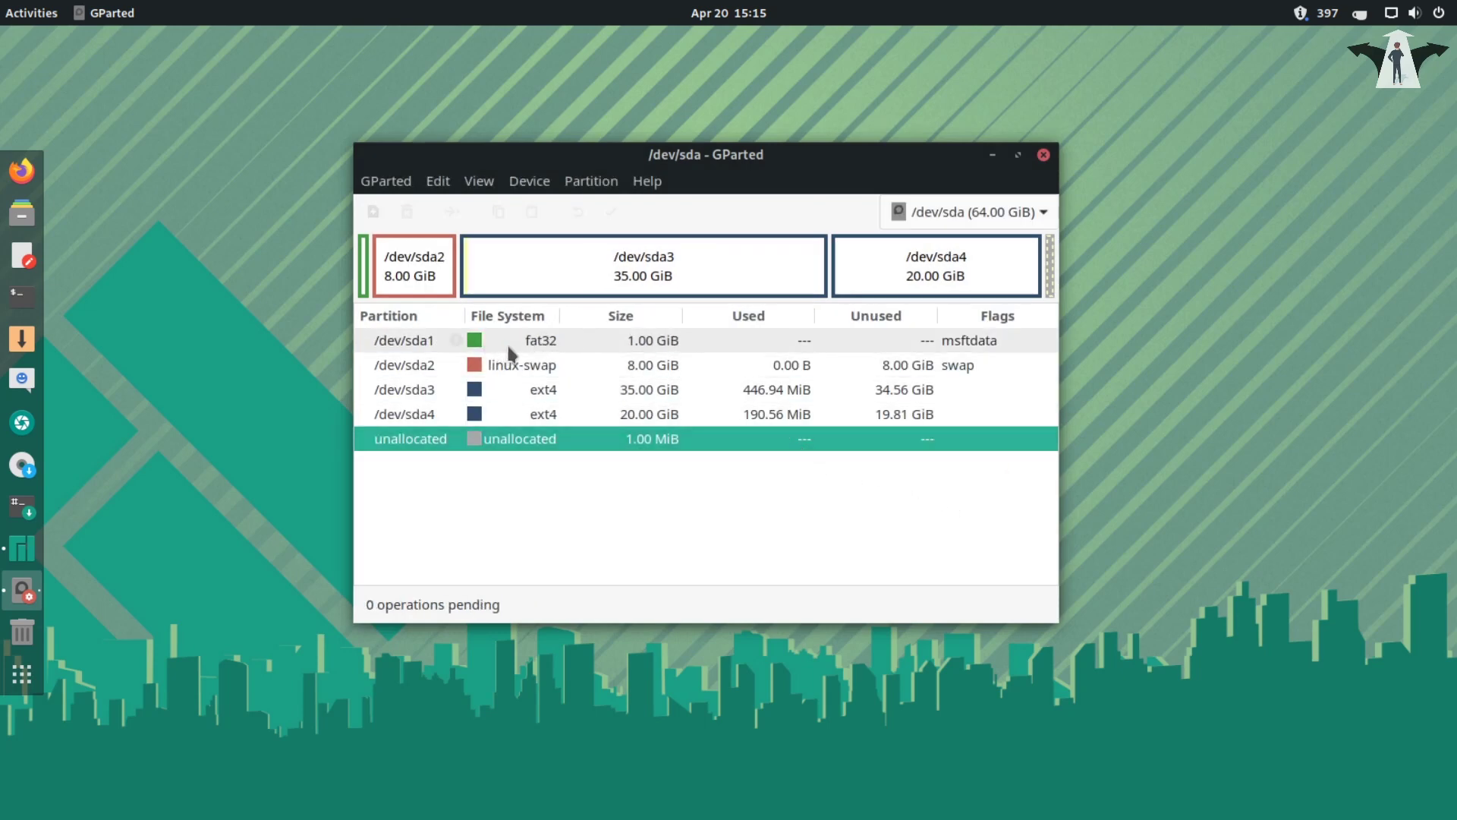
left_click(532, 345)
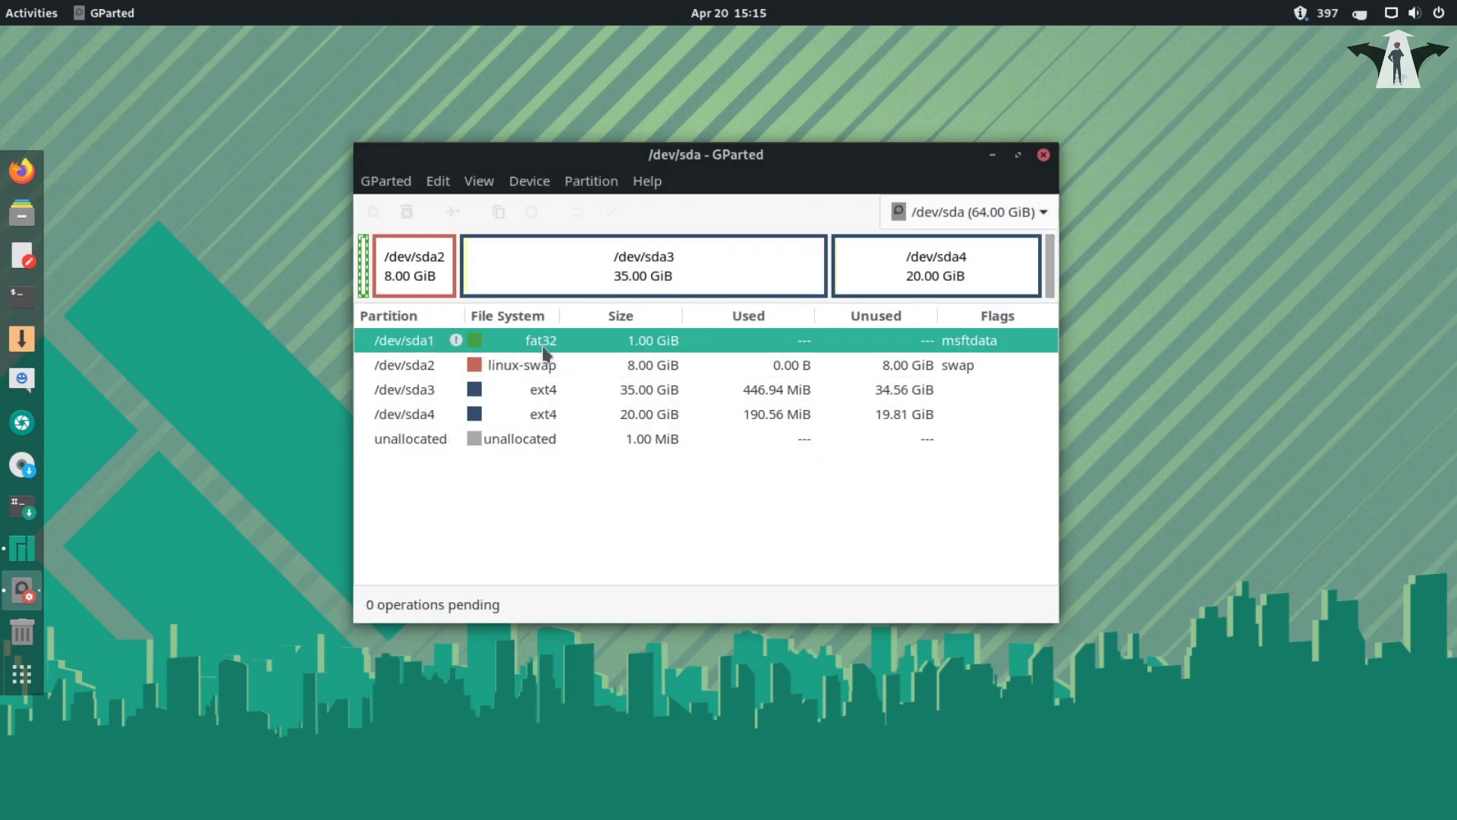
right_click(542, 345)
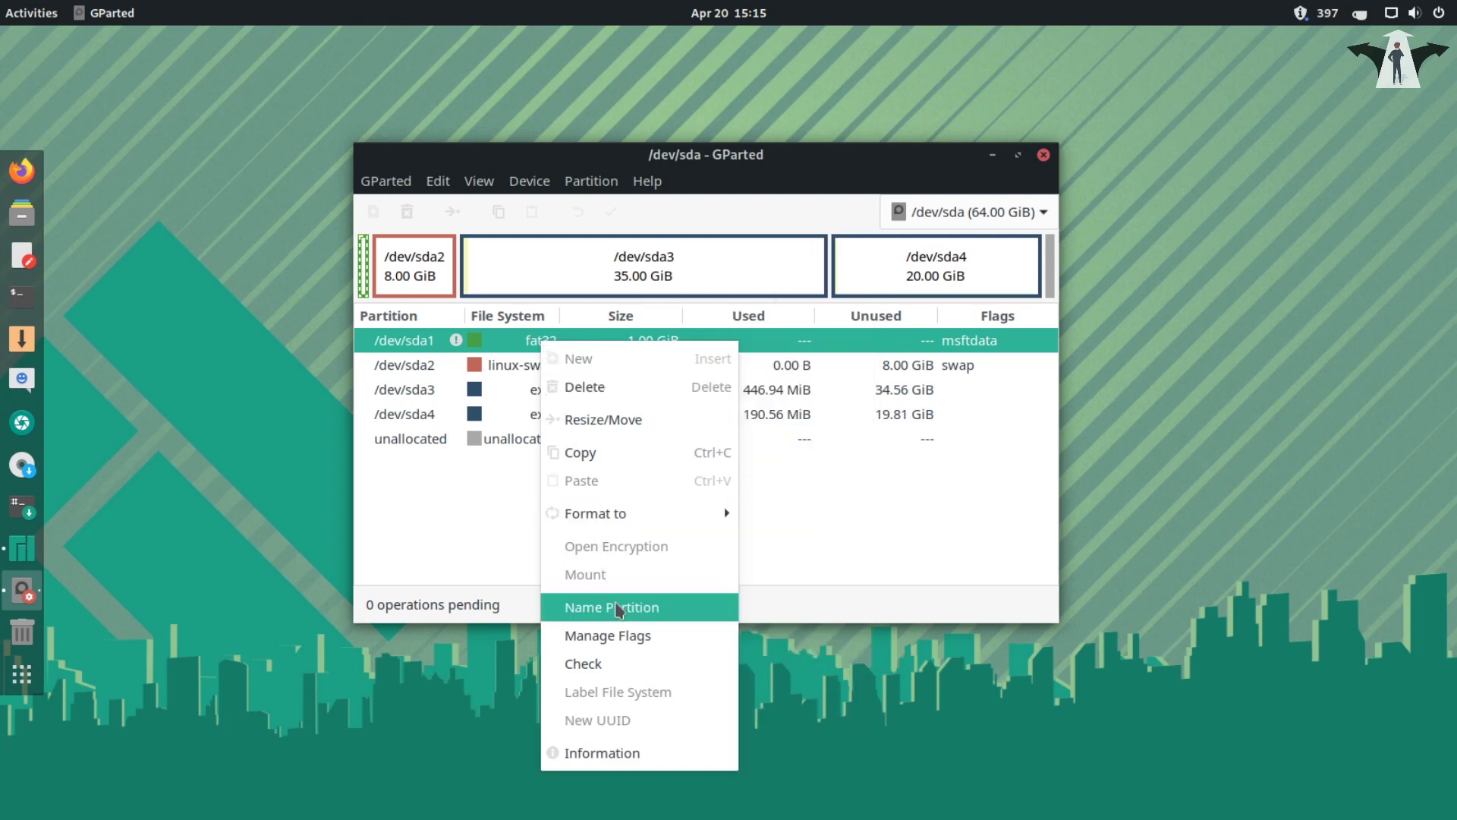
- Tick the boot and esp flags on /dev/sda1 under Manage Flags, then close GParted
left_click(651, 638)
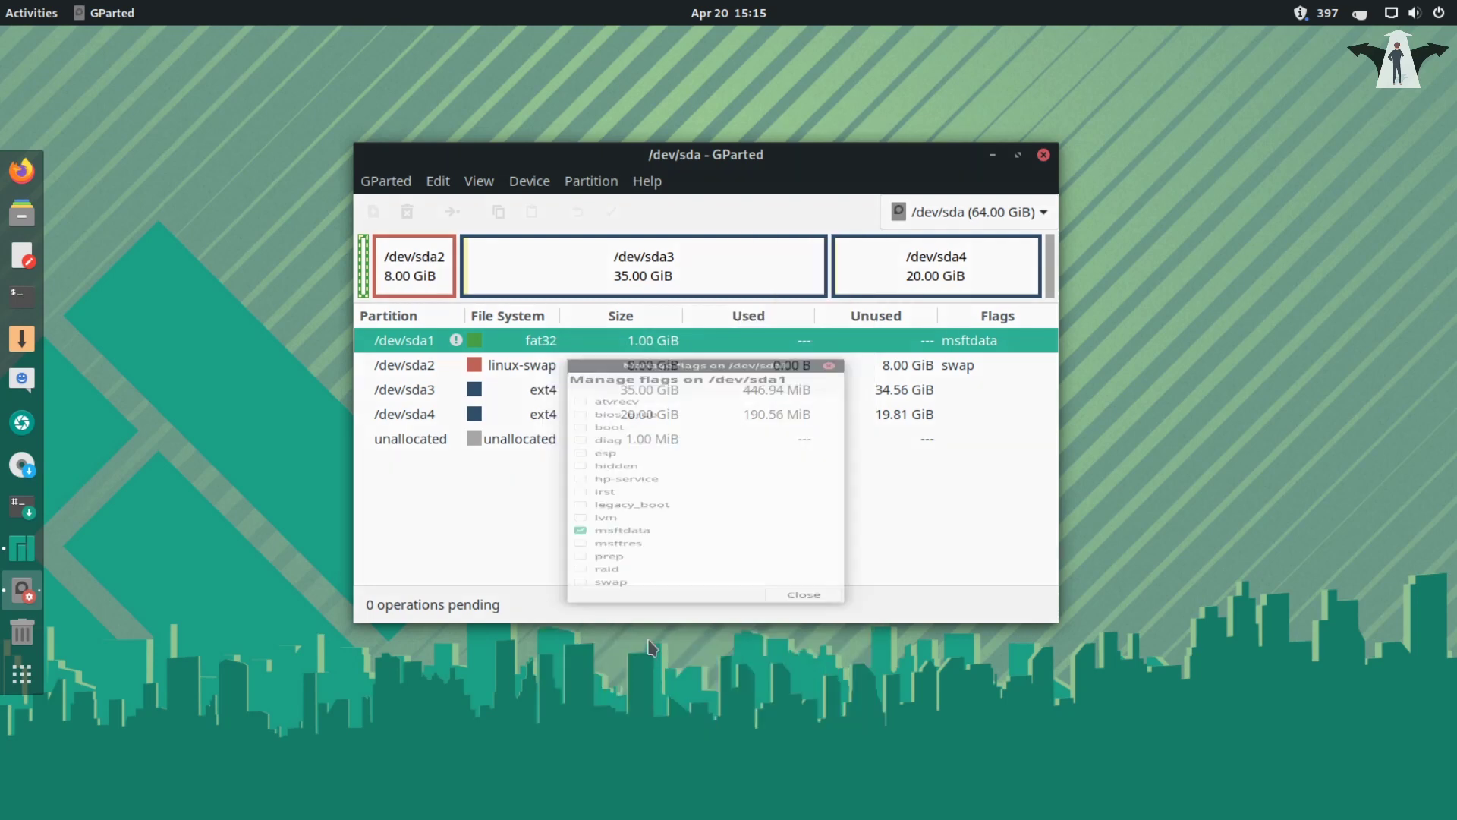
left_click(581, 329)
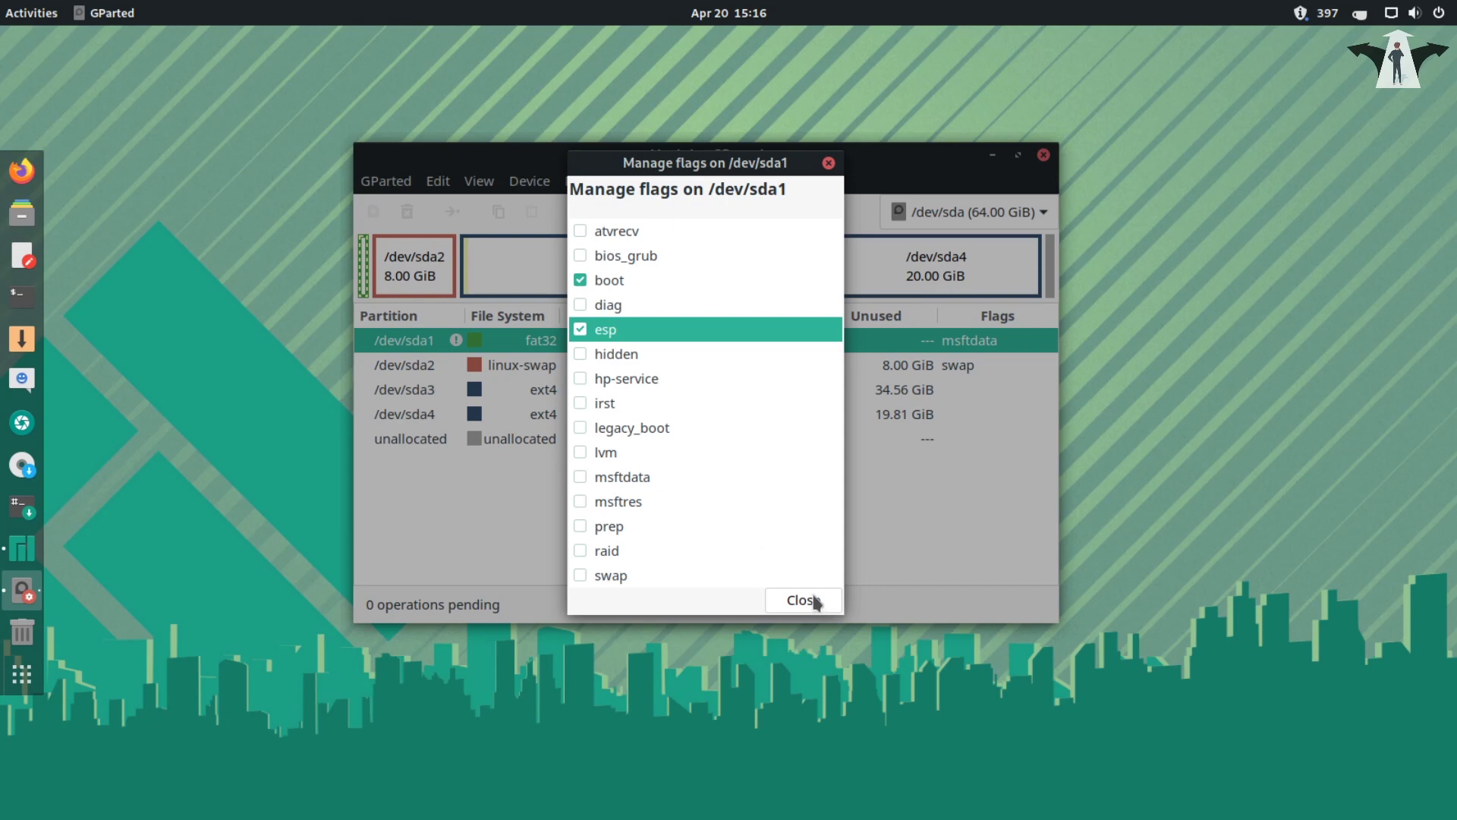
left_click(828, 164)
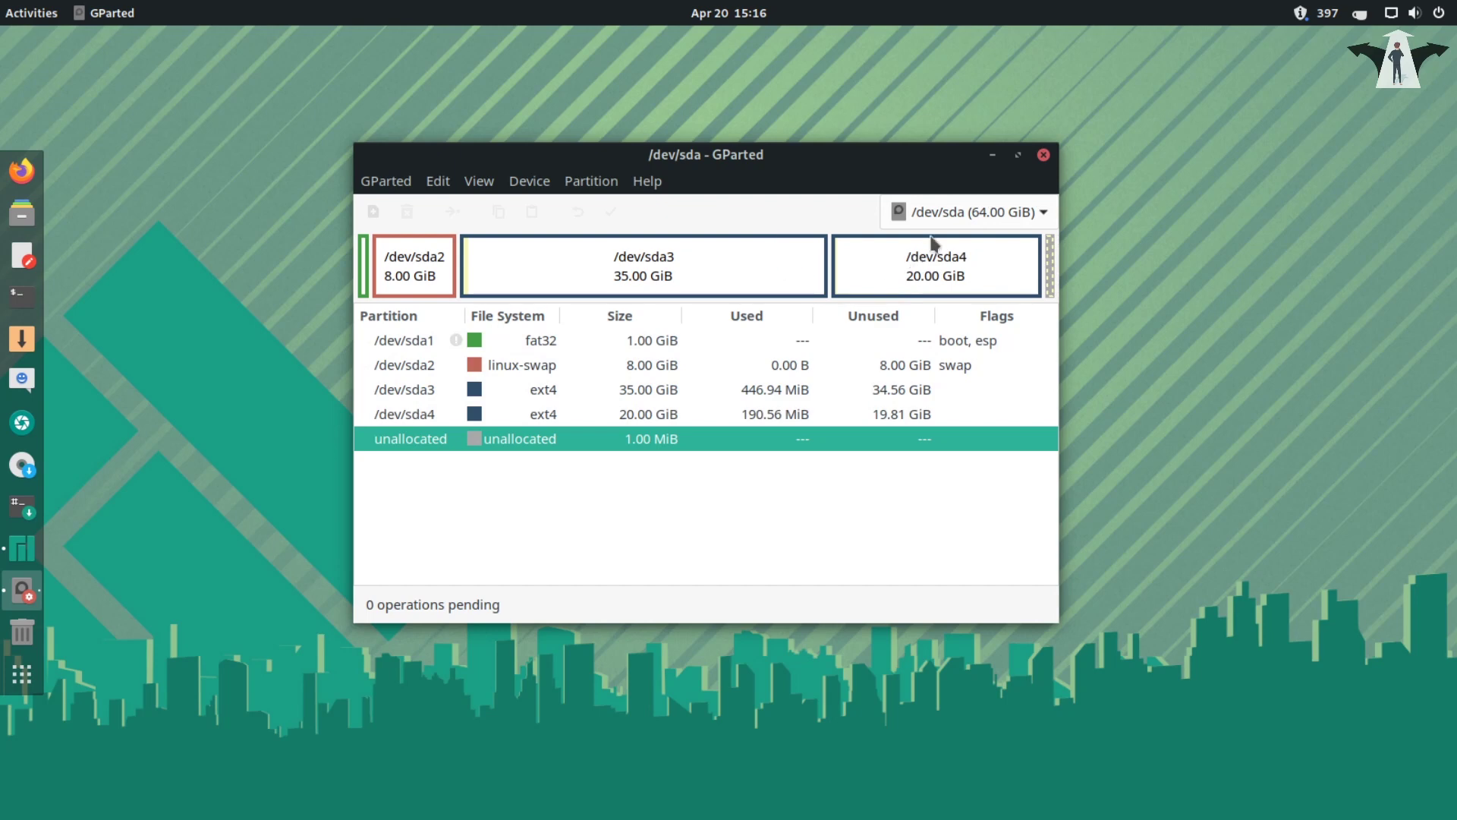
left_click(1043, 156)
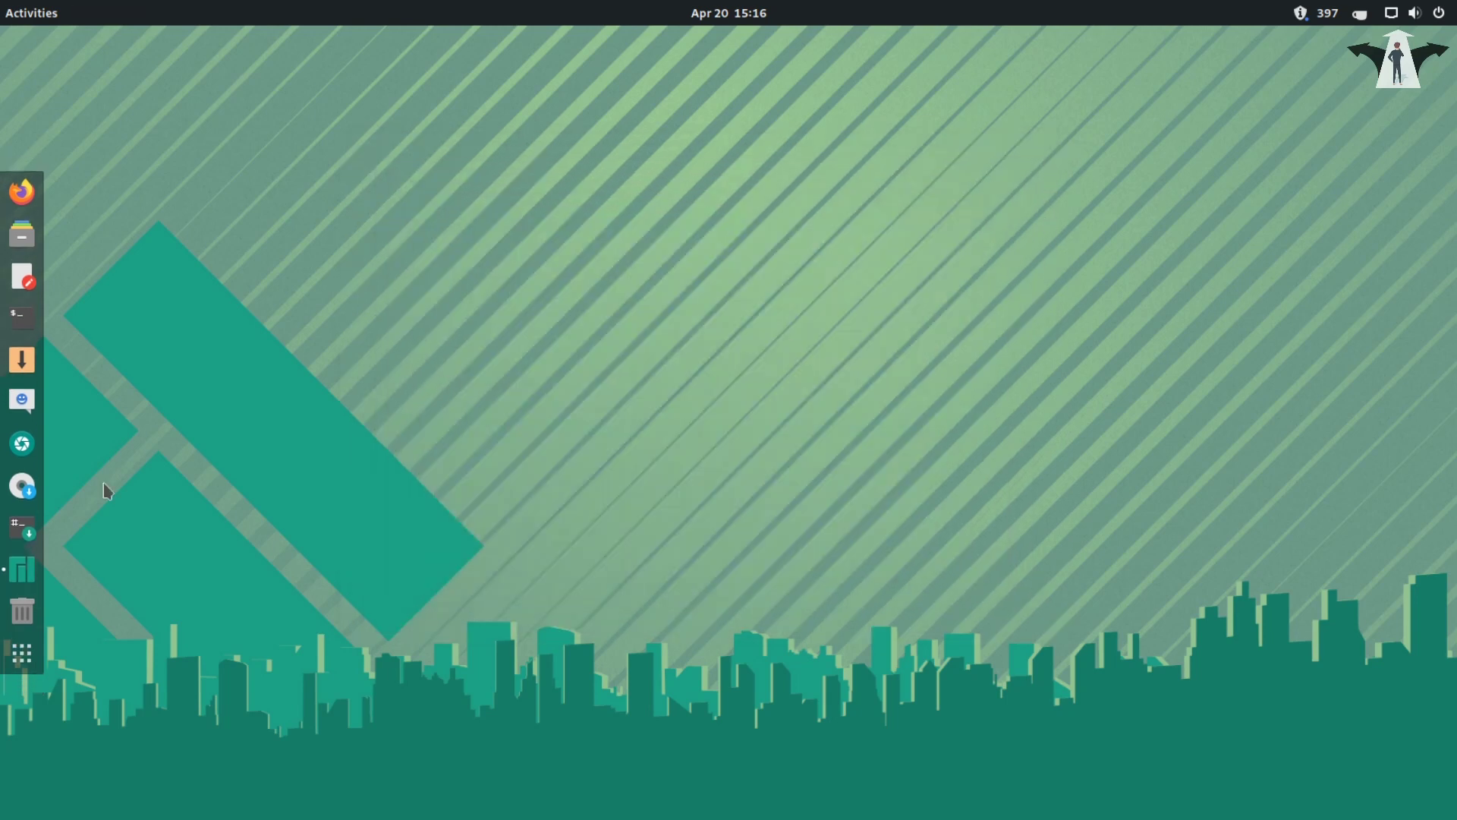
- Launch the installer from Manjaro Hello's dock icon, then minimize Manjaro Hello
left_click(21, 569)
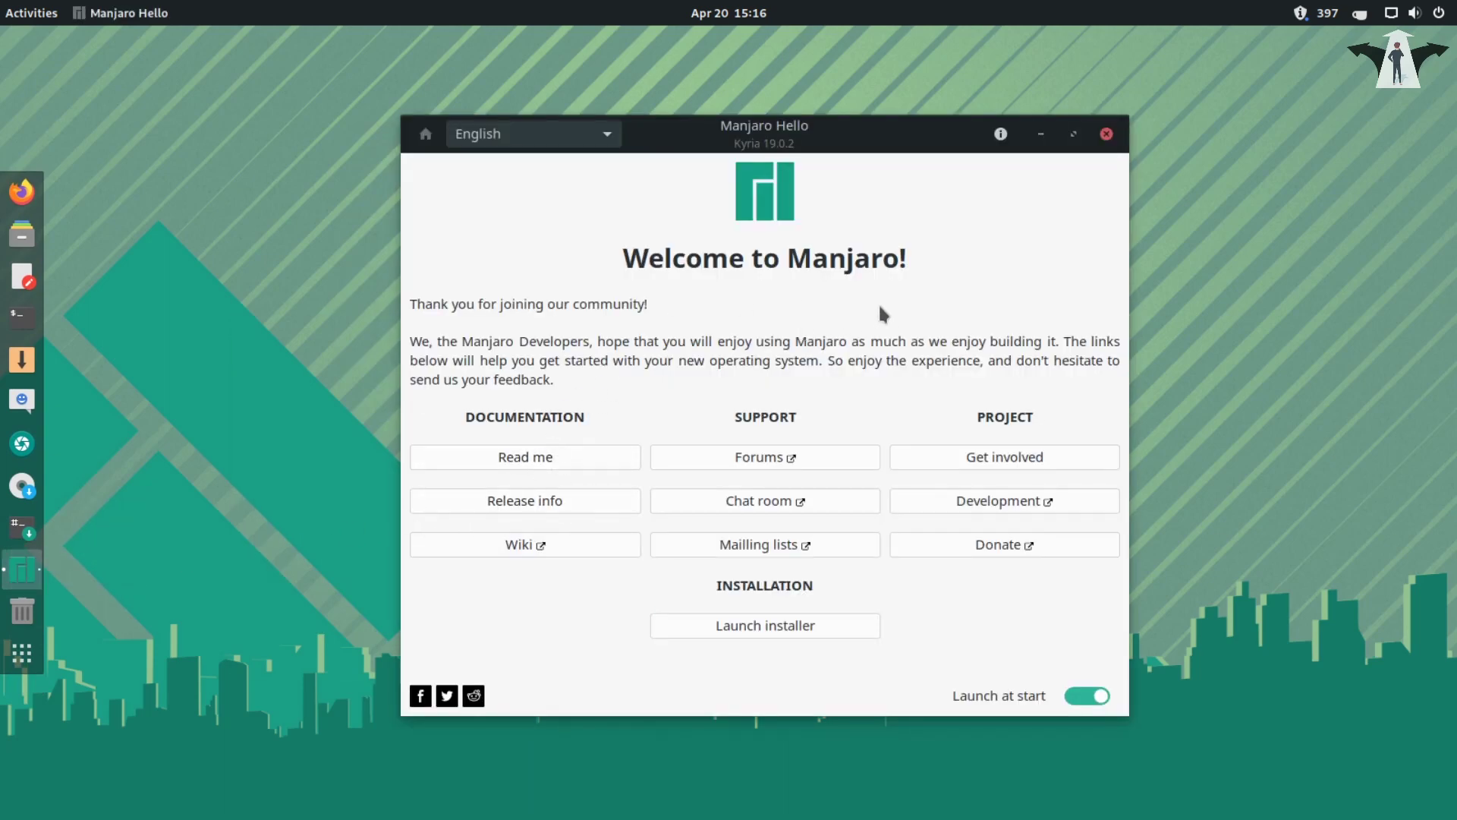
left_click(763, 630)
left_click(1041, 134)
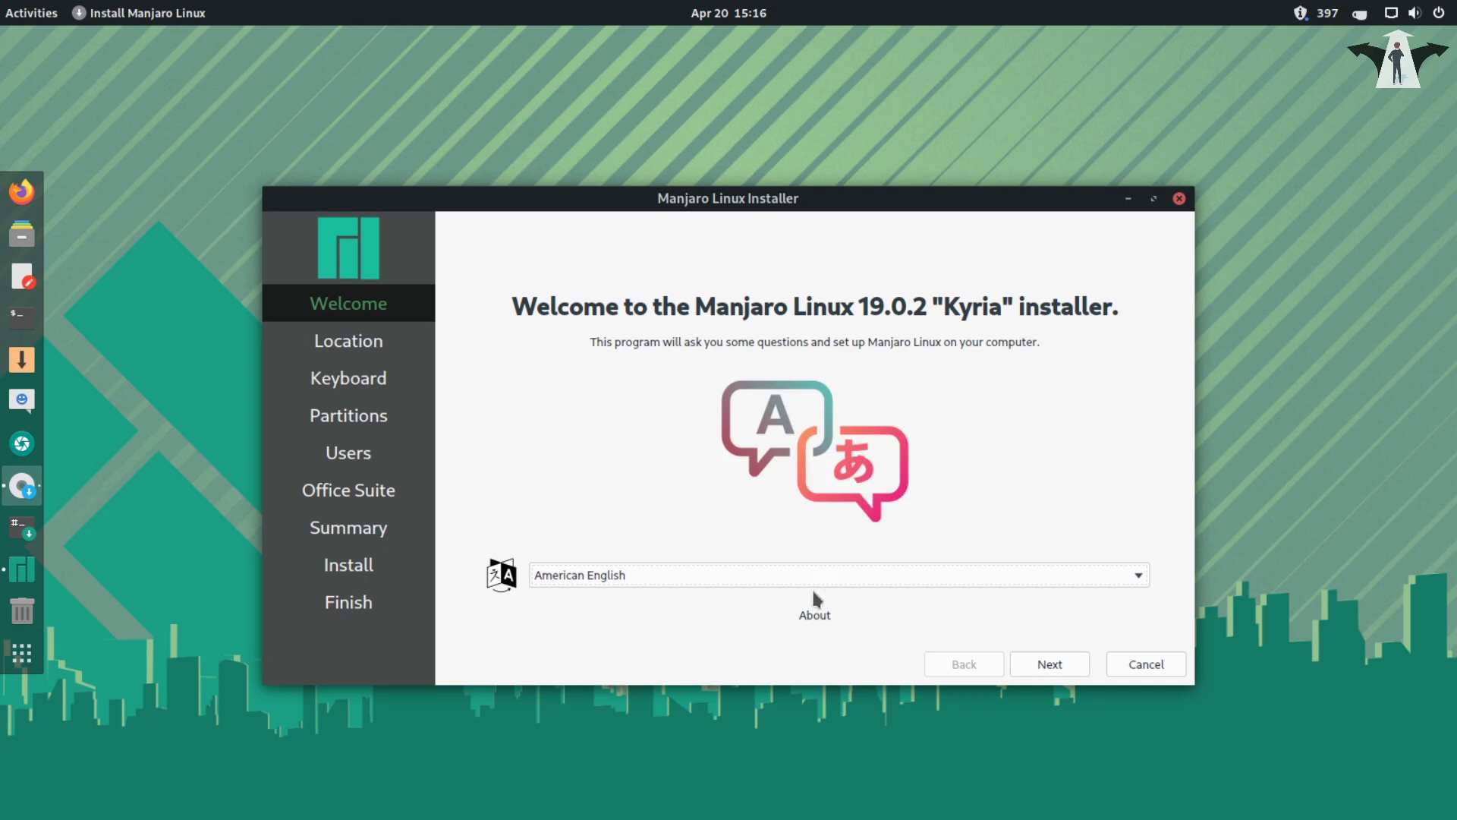
- Accept American English, the Phoenix time zone and English (US) keyboard, then select Manual partitioning
left_click(1046, 671)
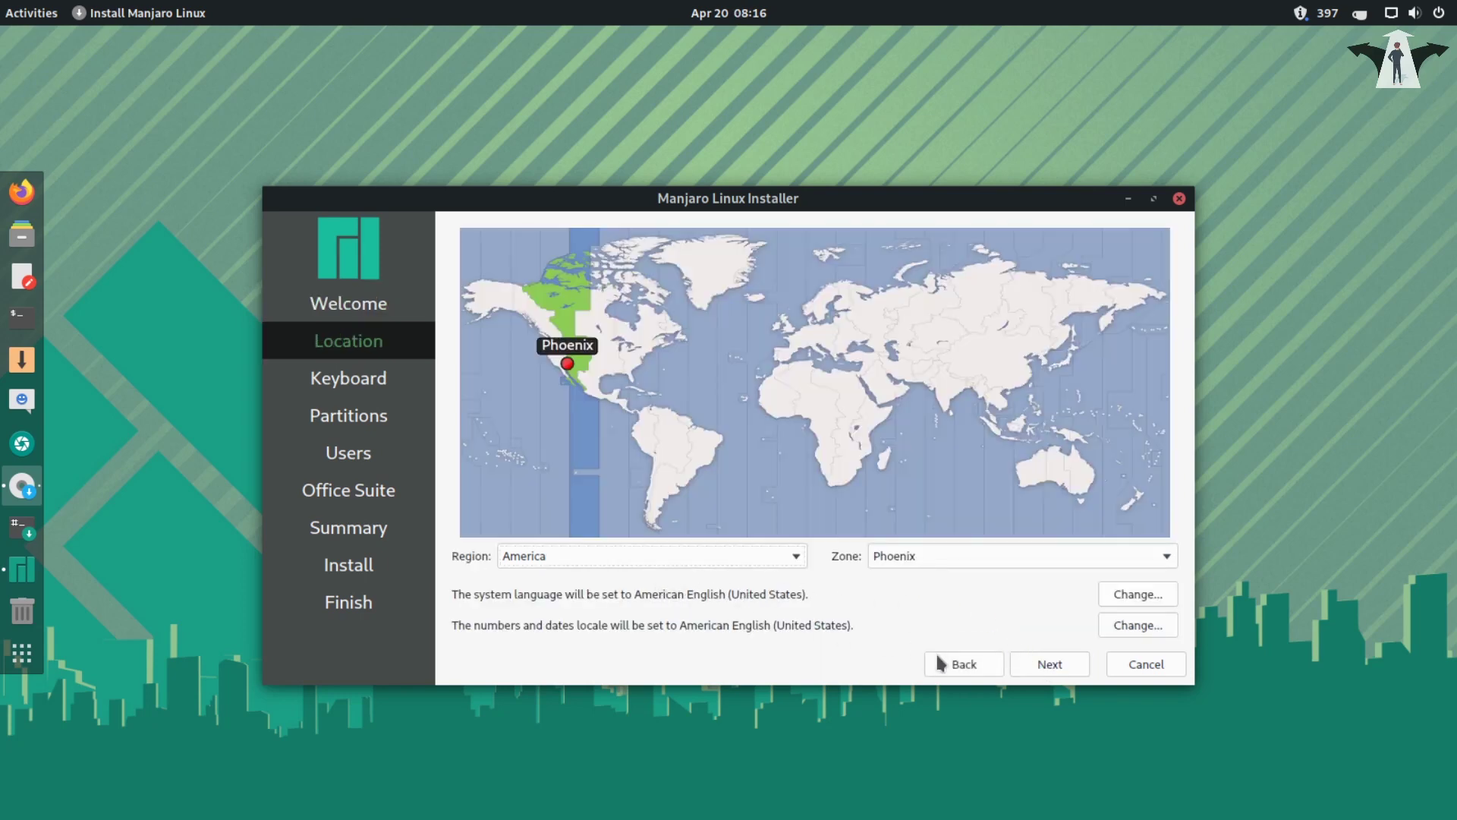
left_click(1052, 673)
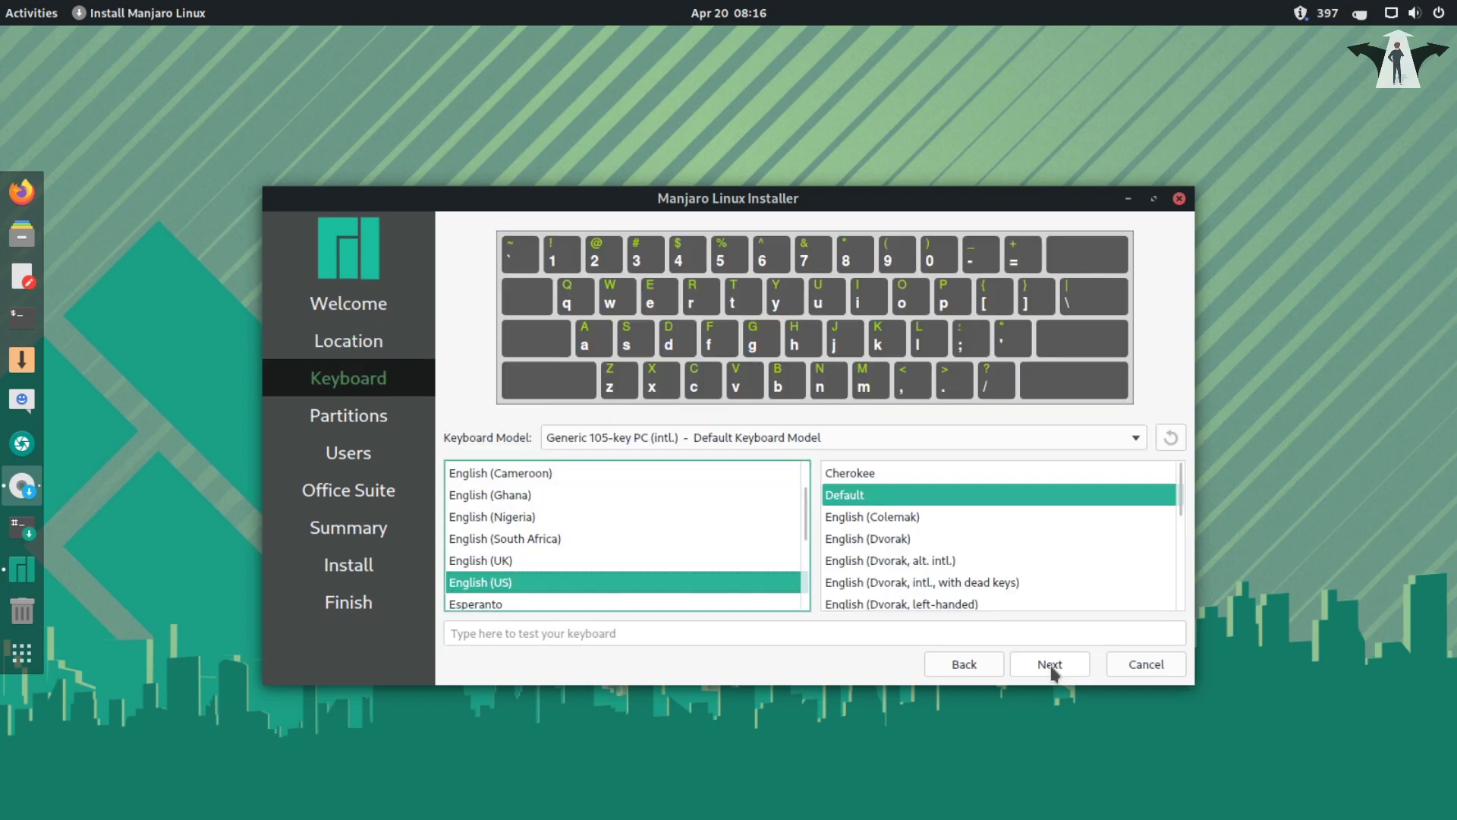
left_click(1051, 672)
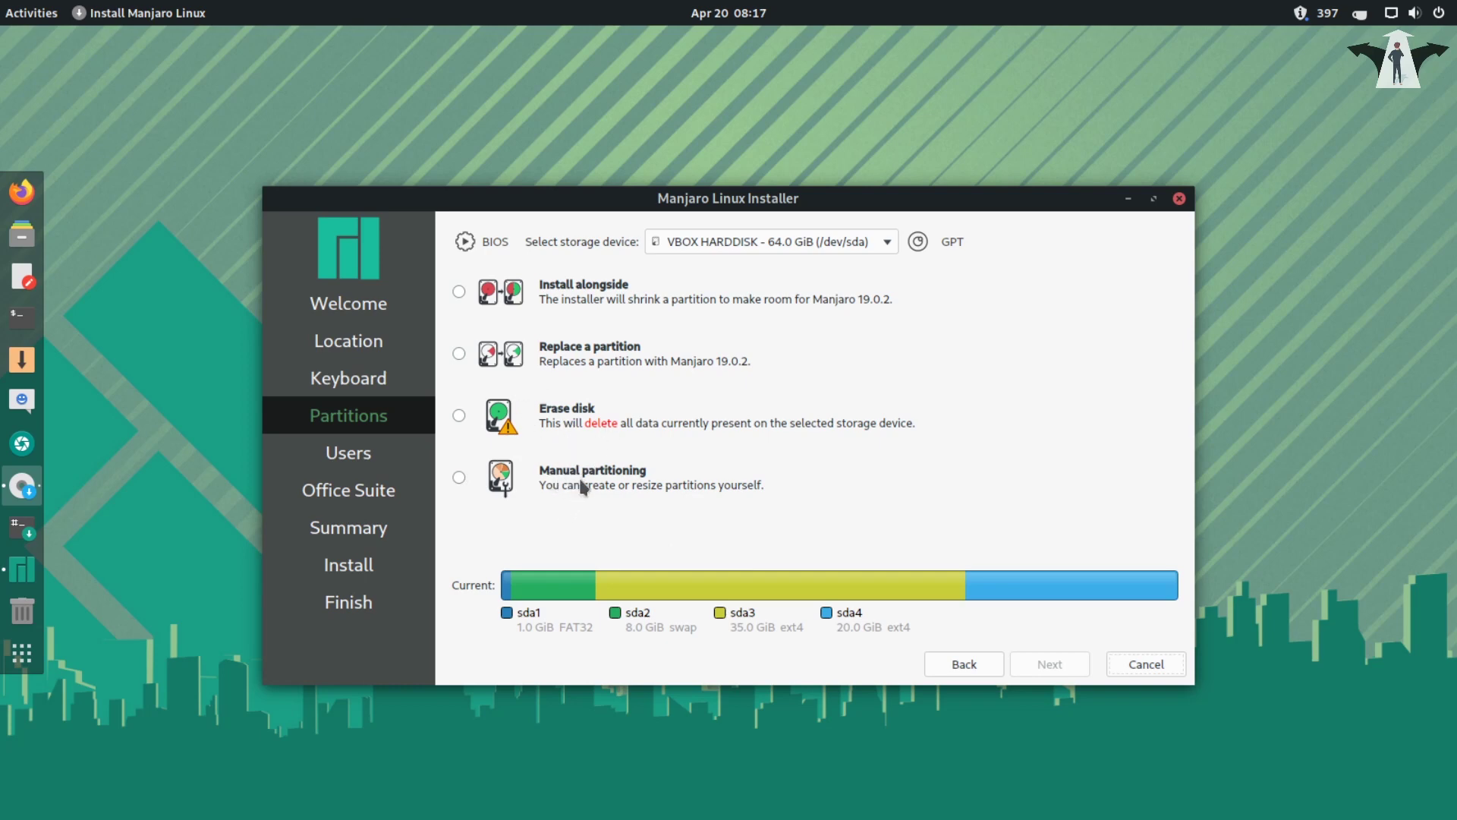
left_click(457, 478)
- Enter the manual partition editor and look at sda1's settings without changing anything
left_click(1050, 667)
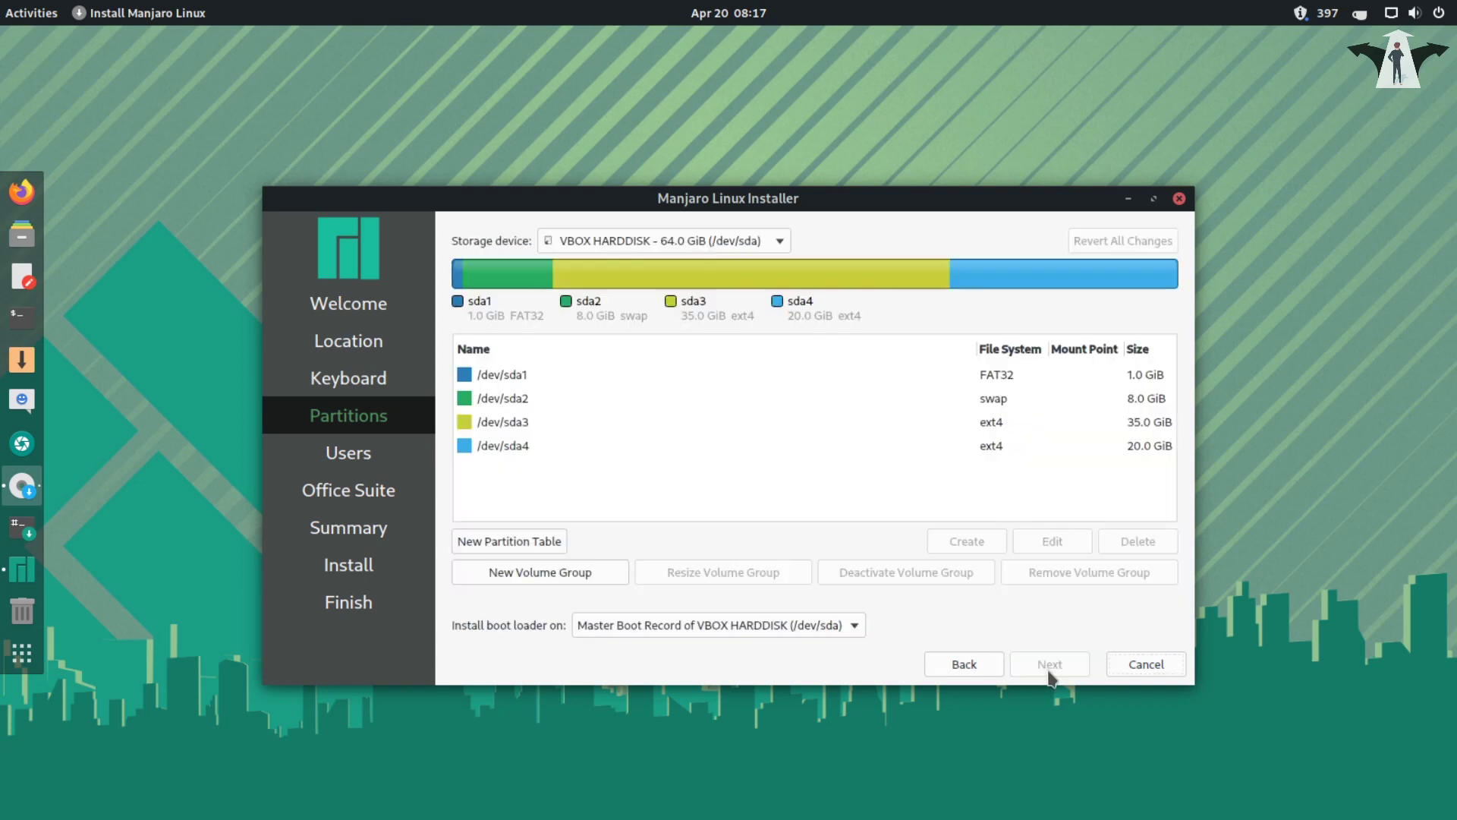
left_click(597, 382)
double_click(598, 382)
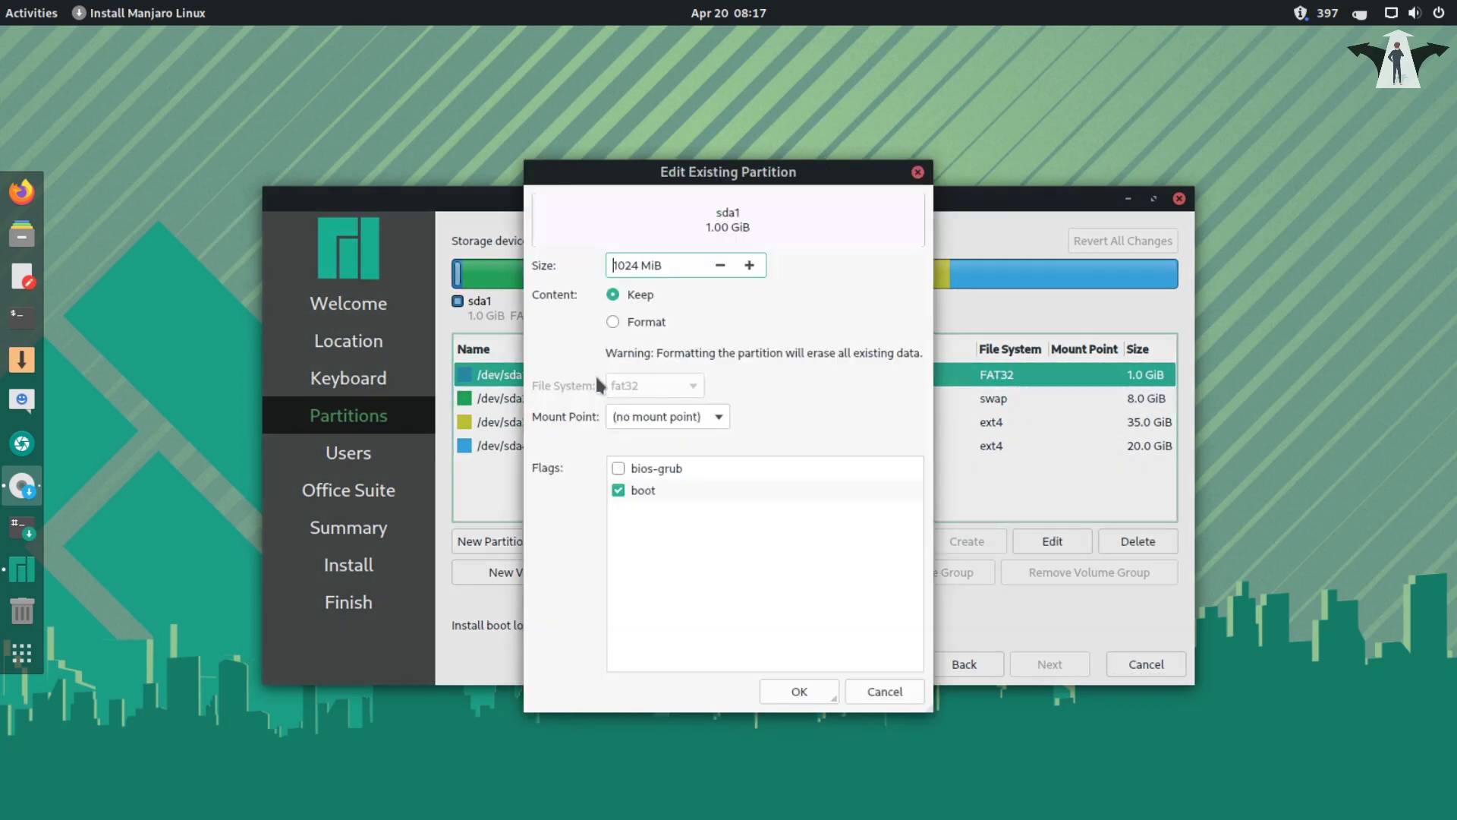
left_click(888, 694)
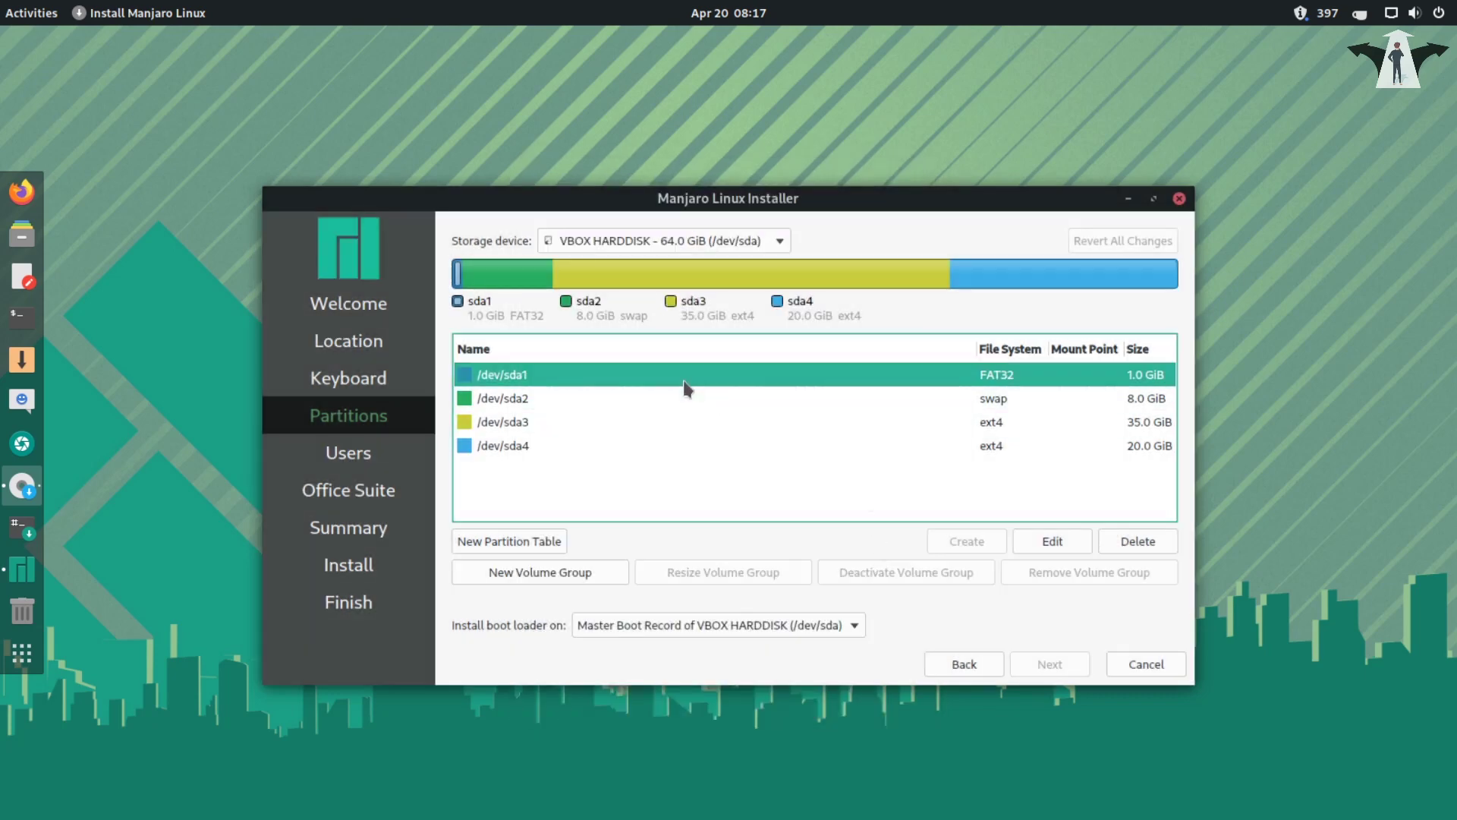
- Set sda1's mount point to /boot, keeping its existing contents
left_click(1051, 542)
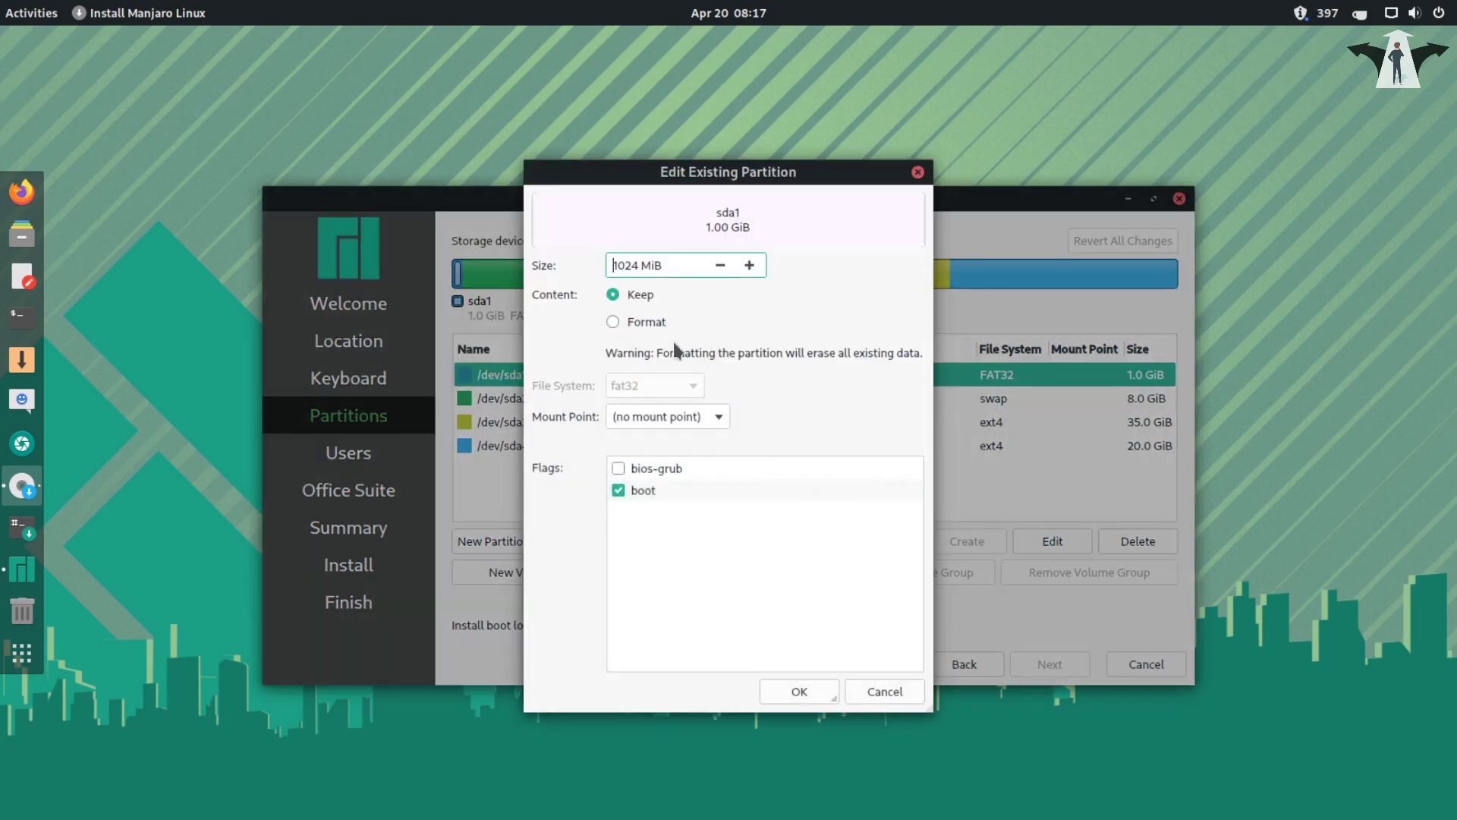
left_click(718, 419)
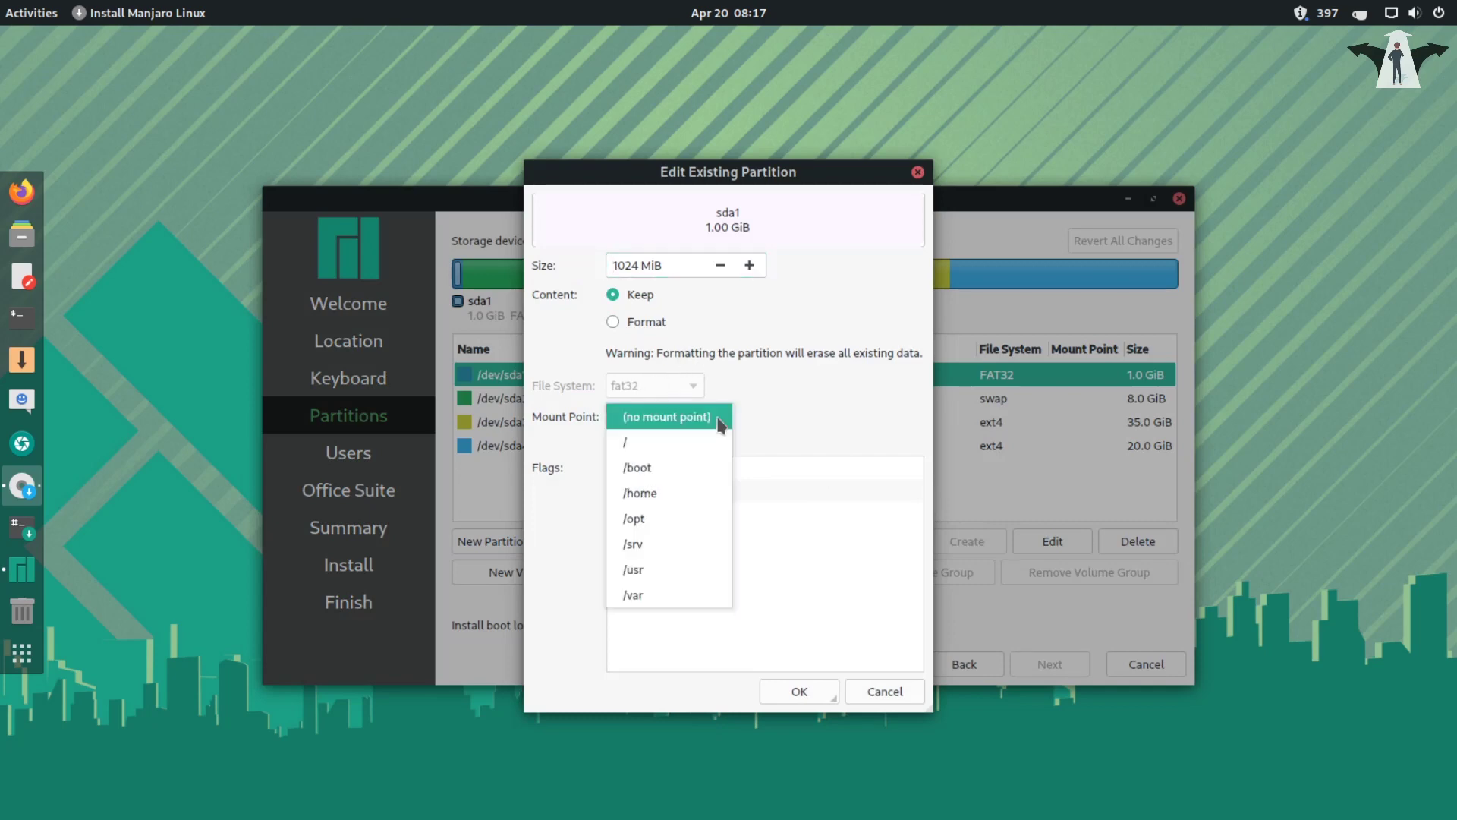
left_click(674, 471)
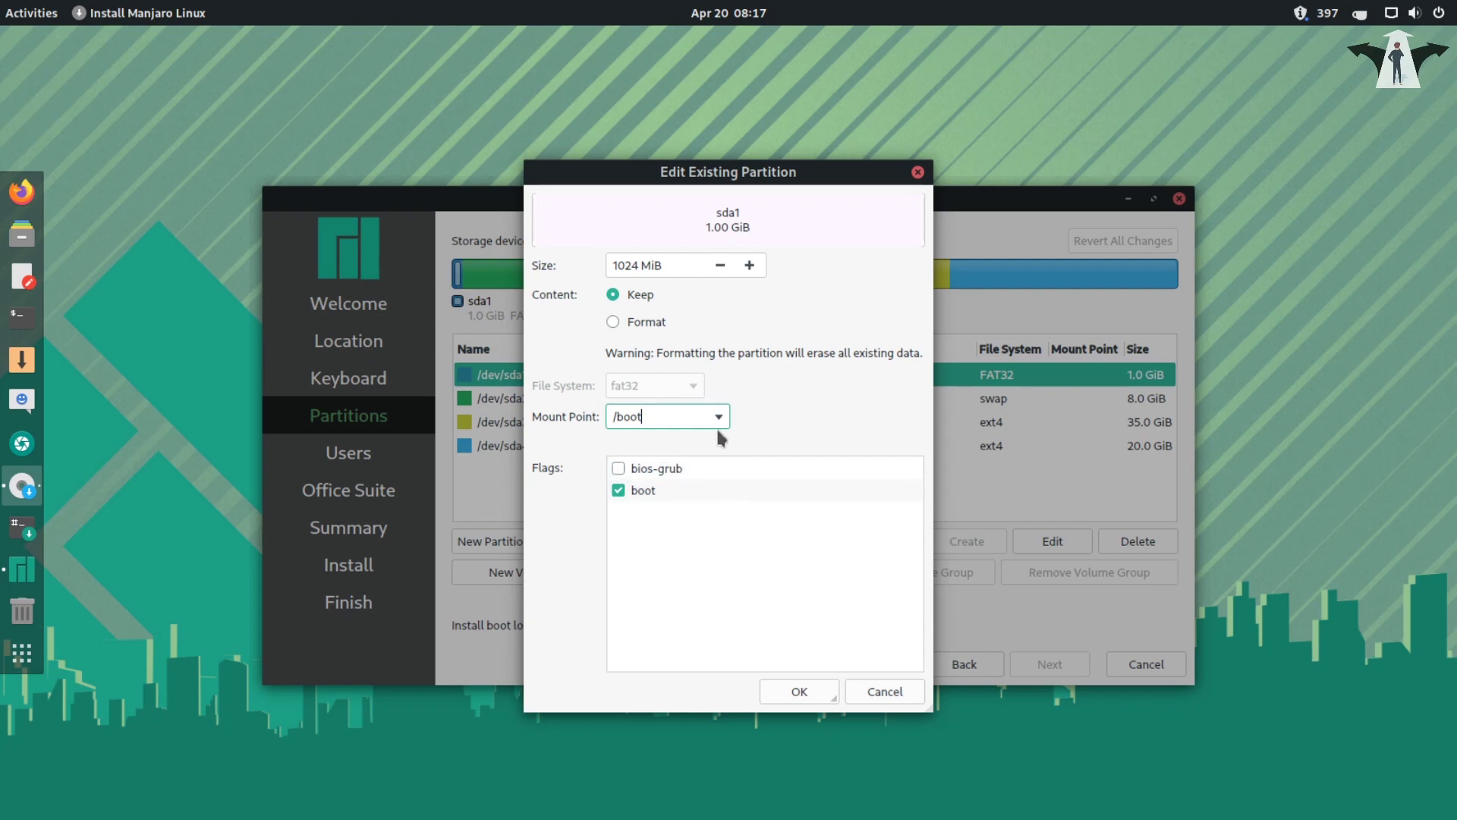
type("/esp")
key("BackSpace")
key("BackSpace")
key("BackSpace")
key("BackSpace")
left_click(812, 694)
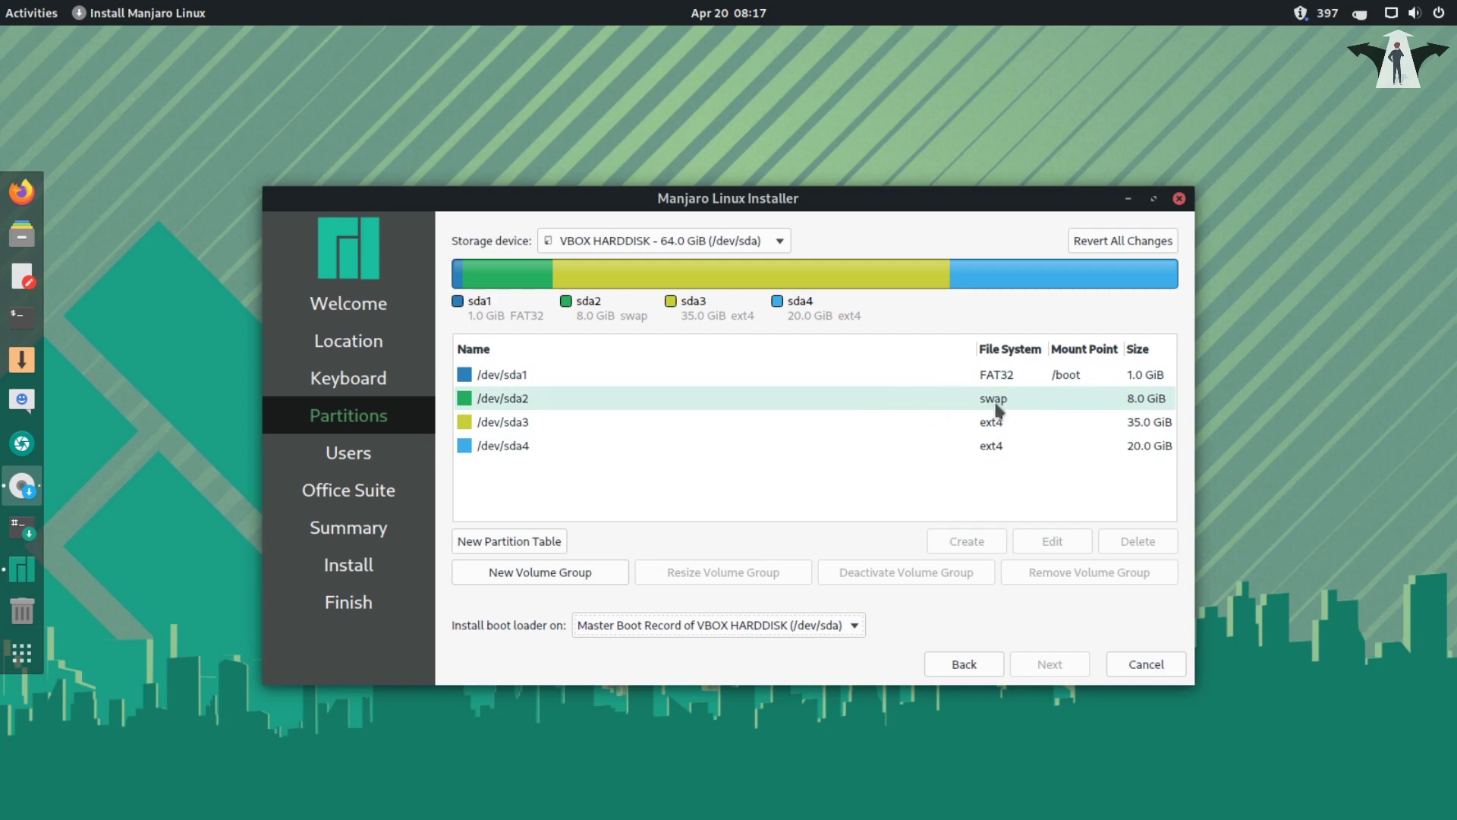
- Mount the 35 GiB ext4 partition sda3 as root (/)
left_click(836, 426)
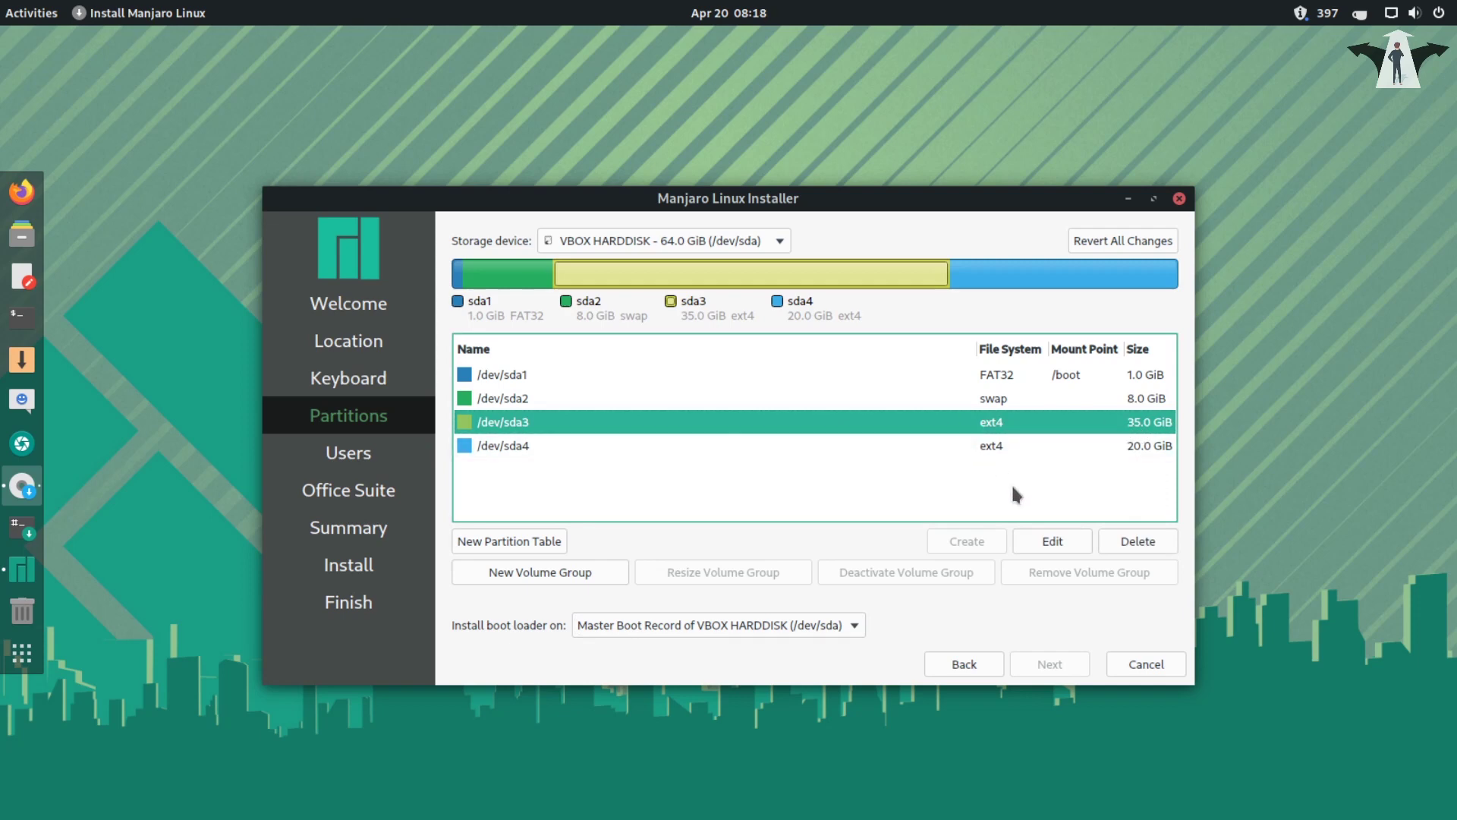
left_click(1052, 542)
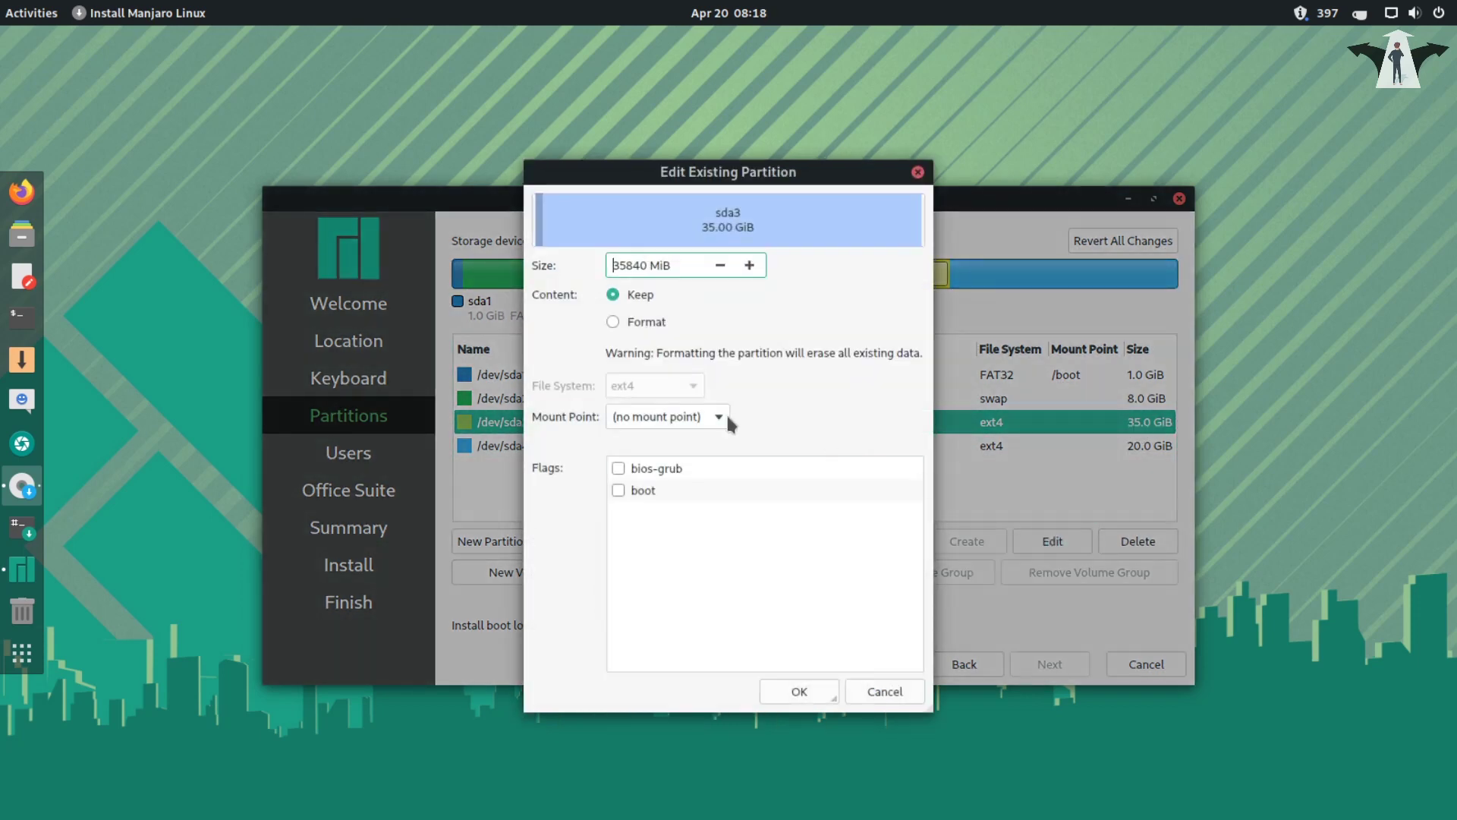
left_click(721, 417)
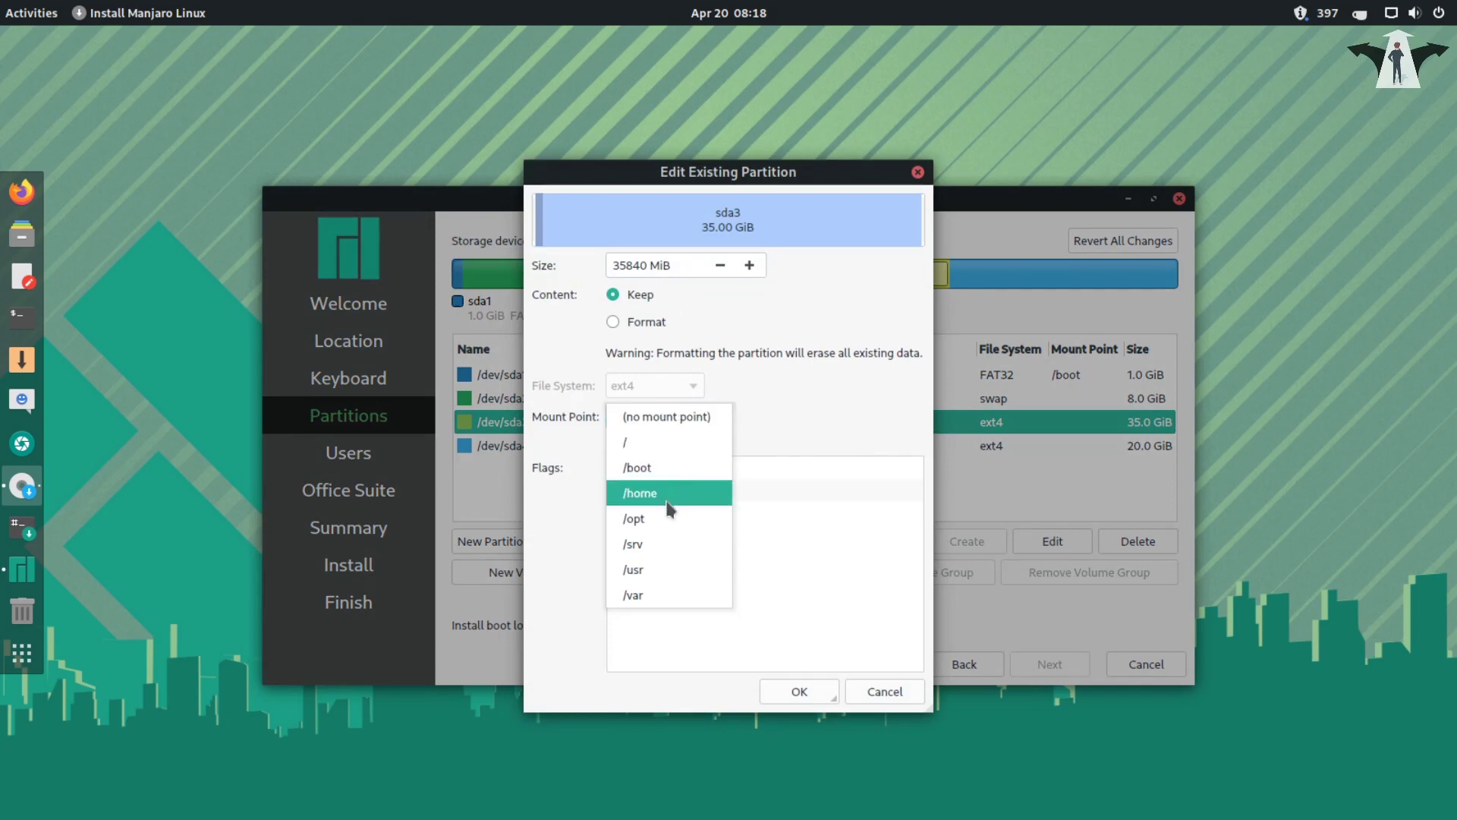
left_click(664, 449)
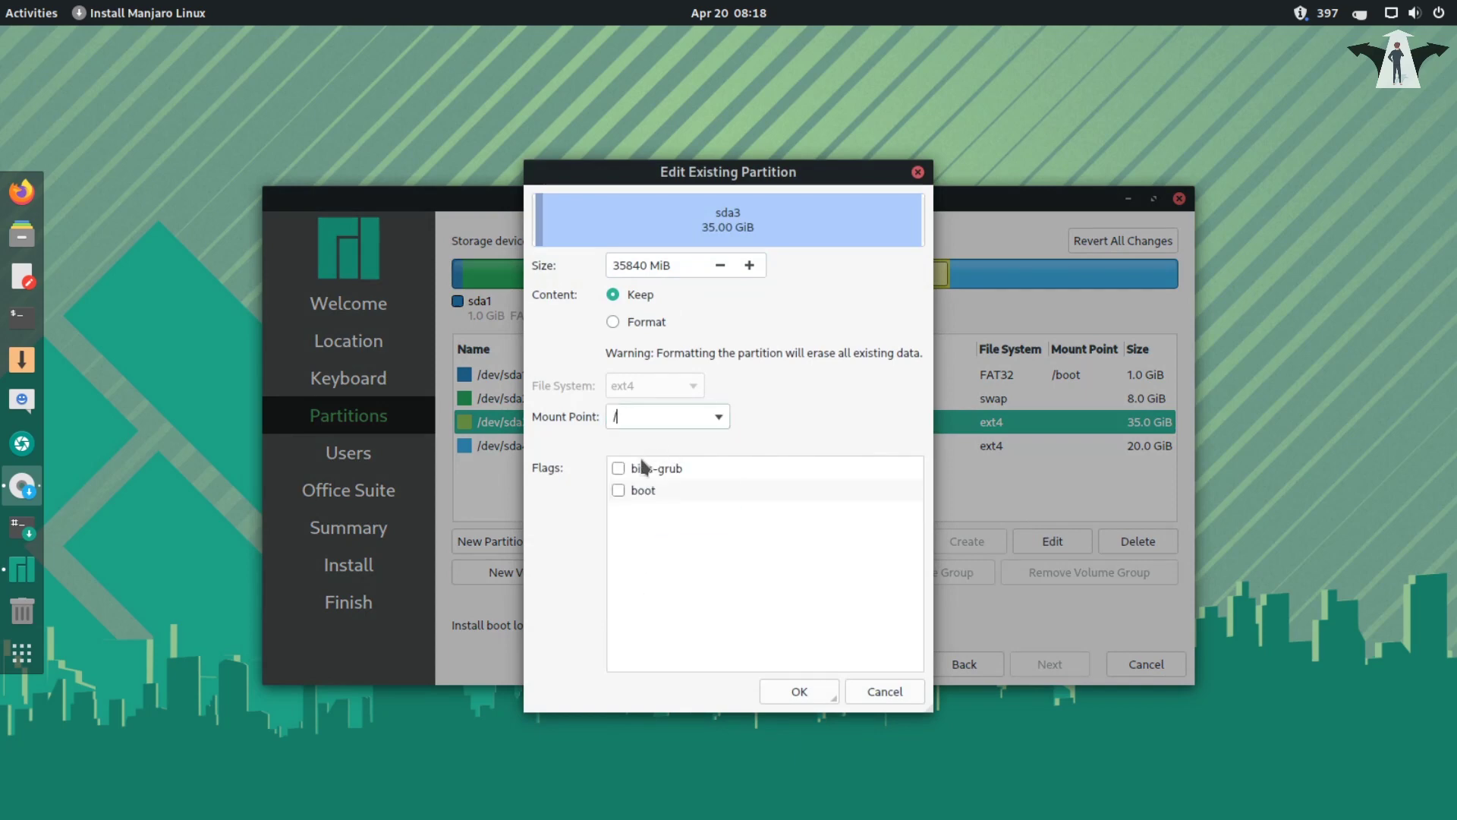
left_click(804, 693)
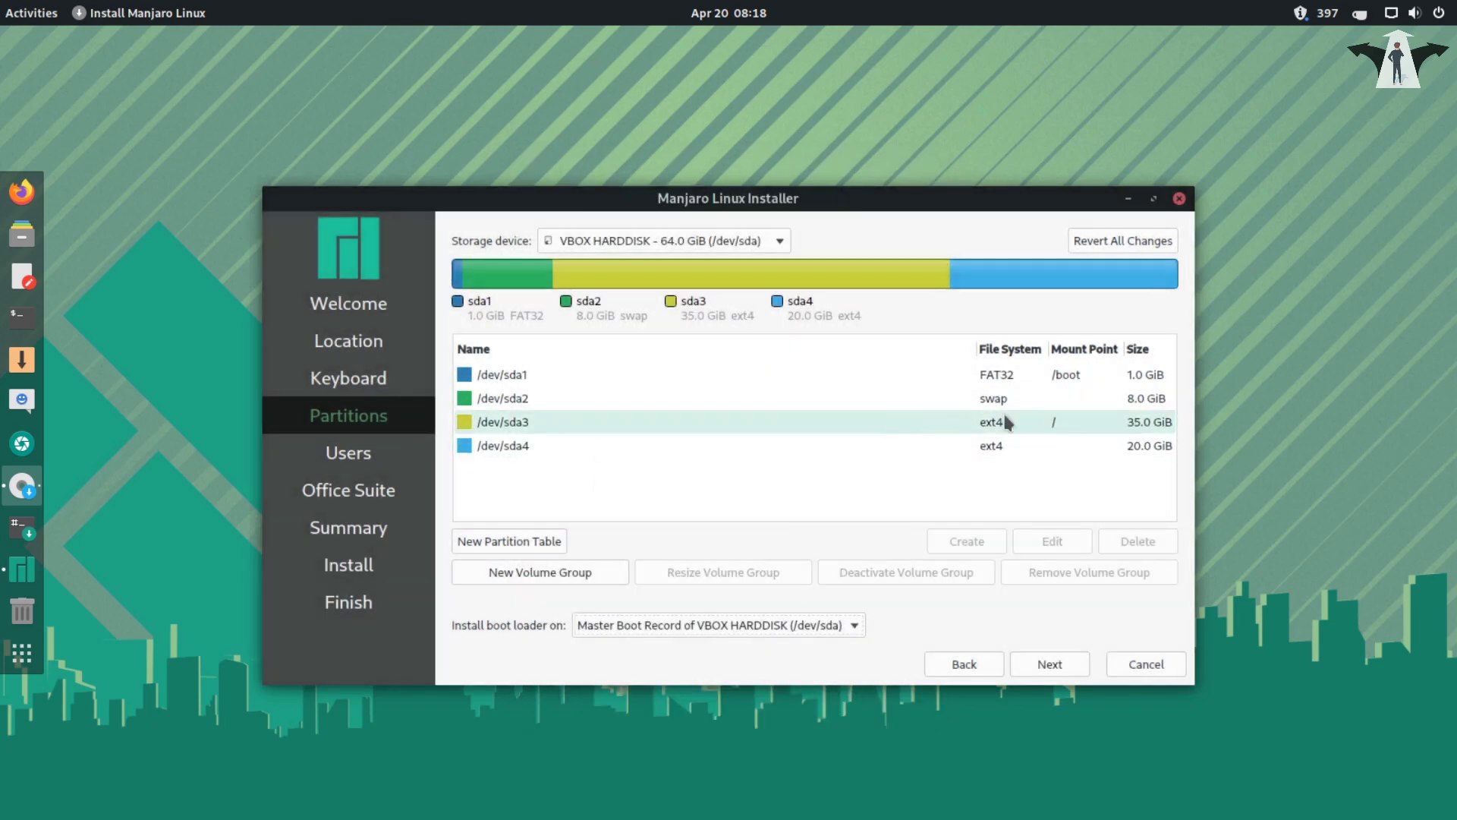
- Mount the 20 GiB ext4 partition sda4 at /home and continue to user setup
left_click(923, 448)
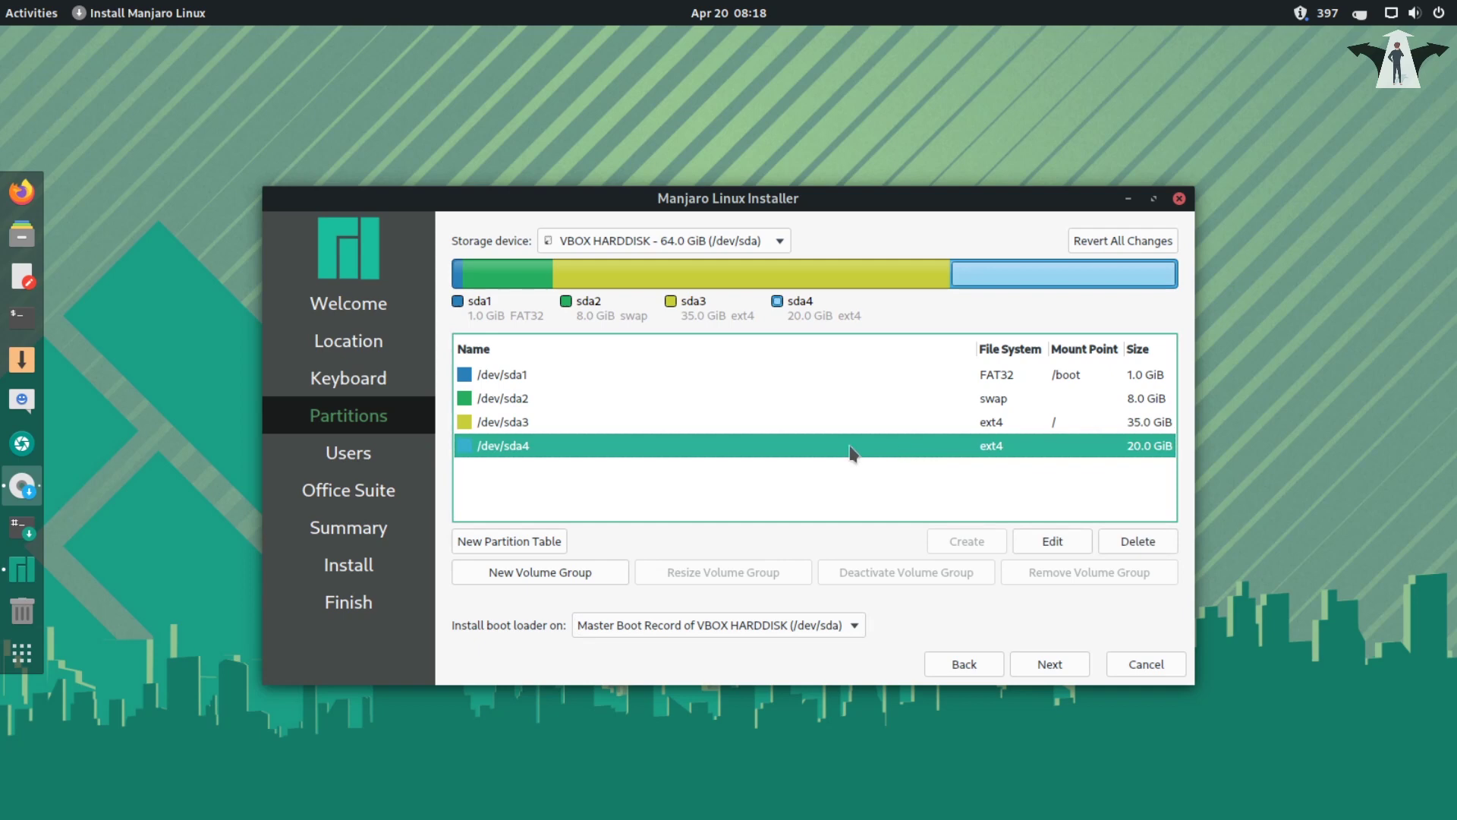
left_click(1051, 540)
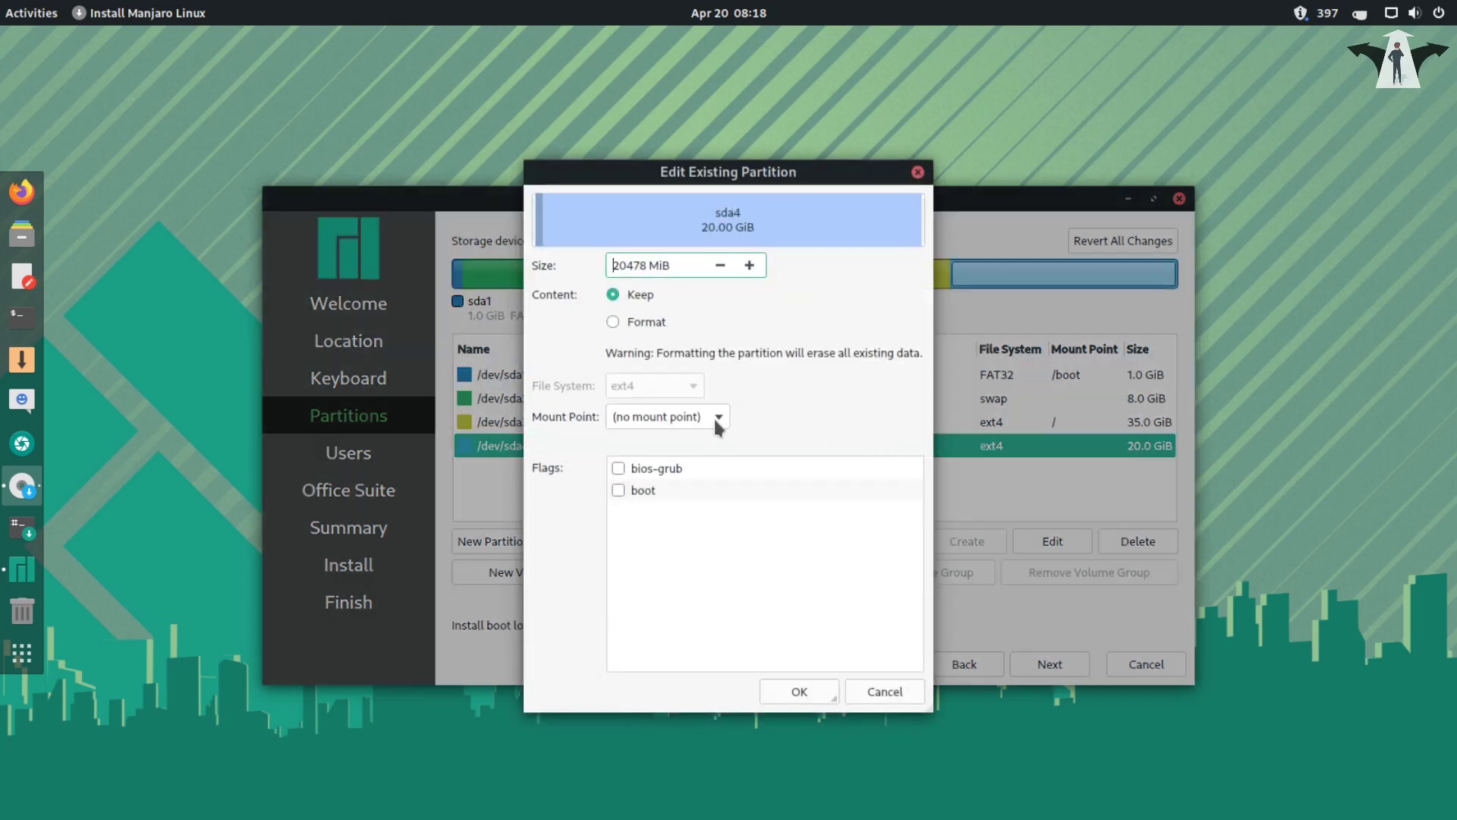
left_click(714, 415)
left_click(696, 493)
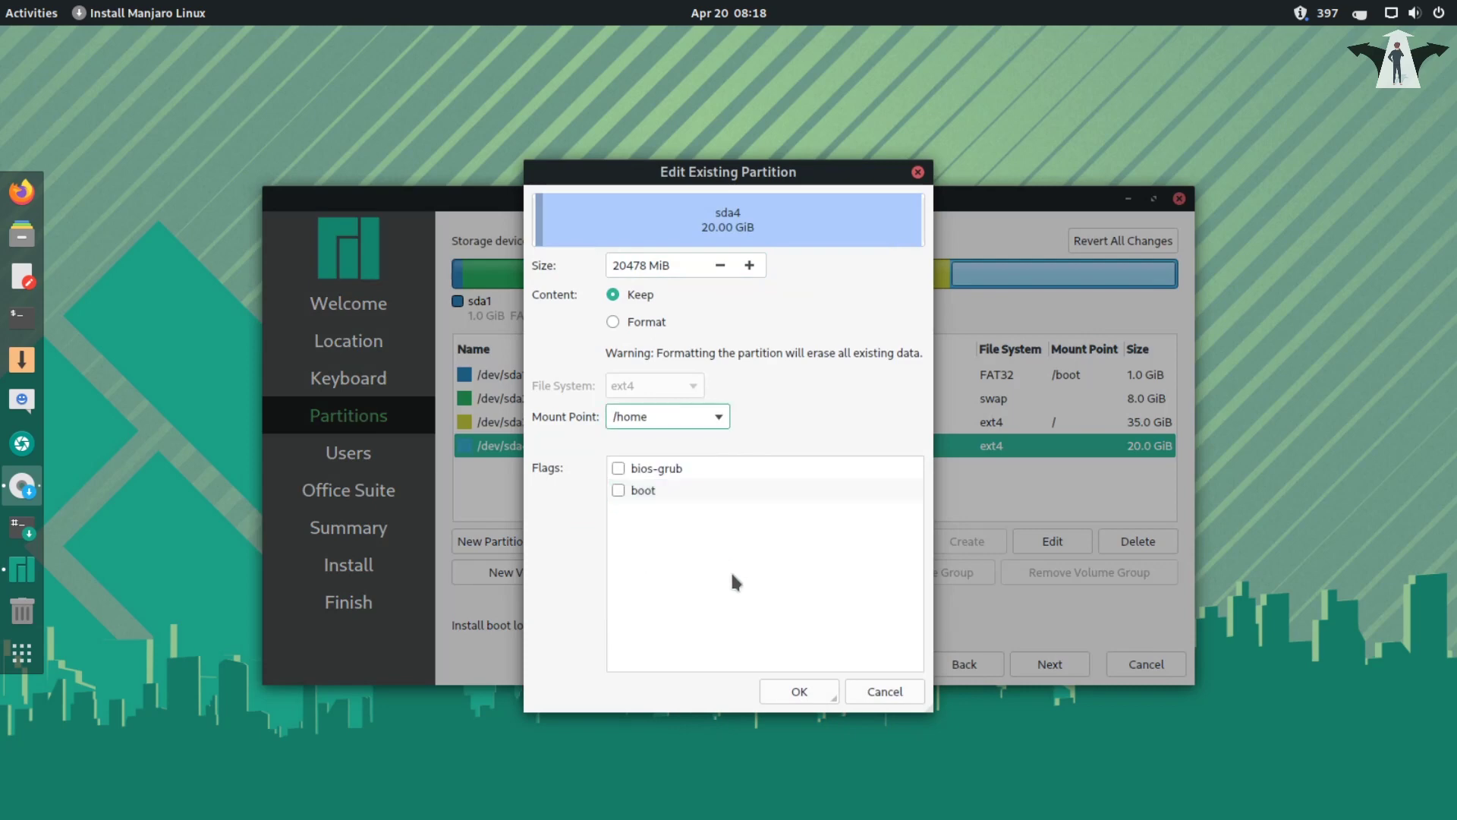
left_click(803, 701)
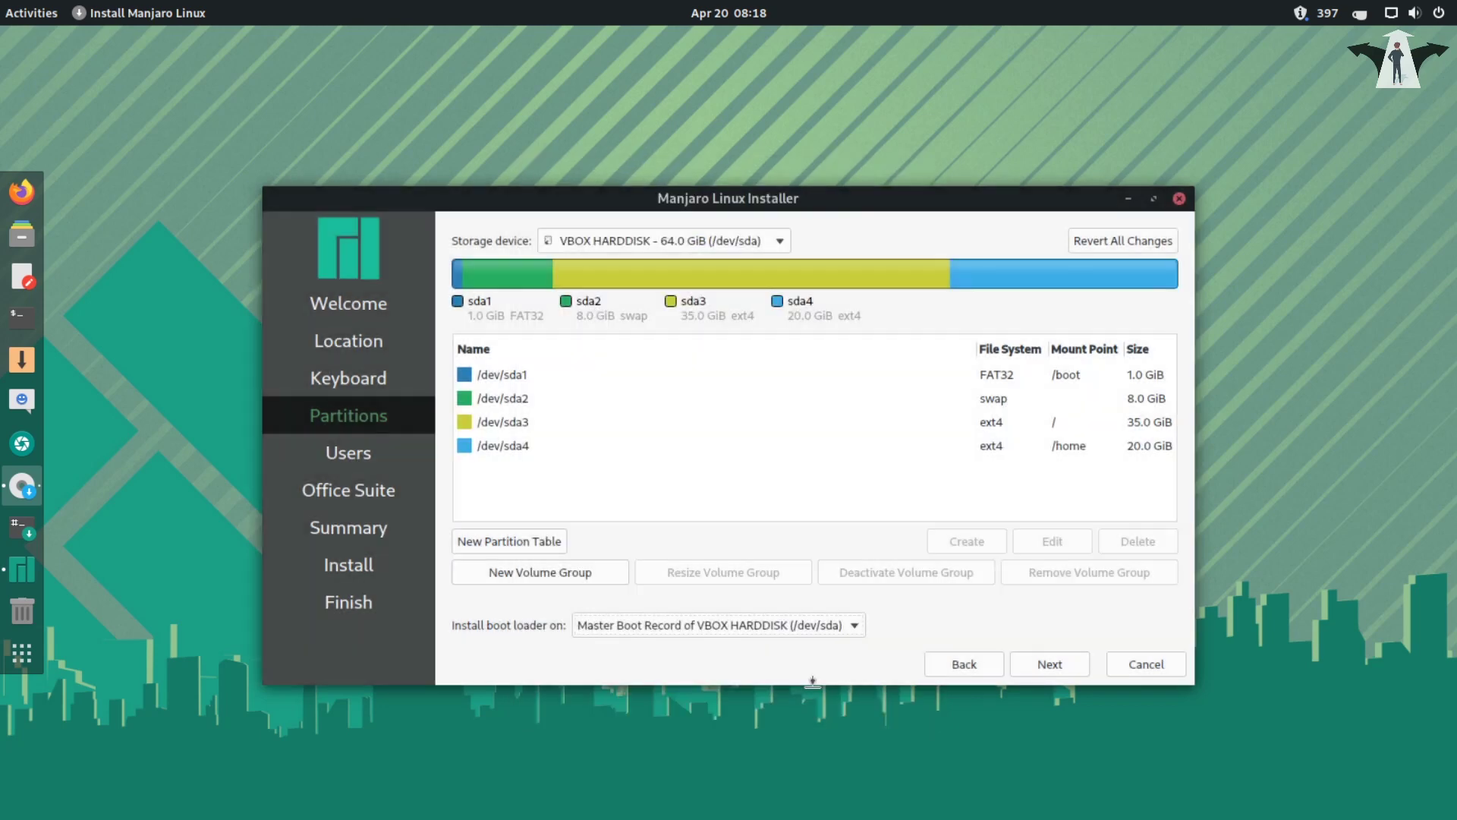
left_click(1057, 666)
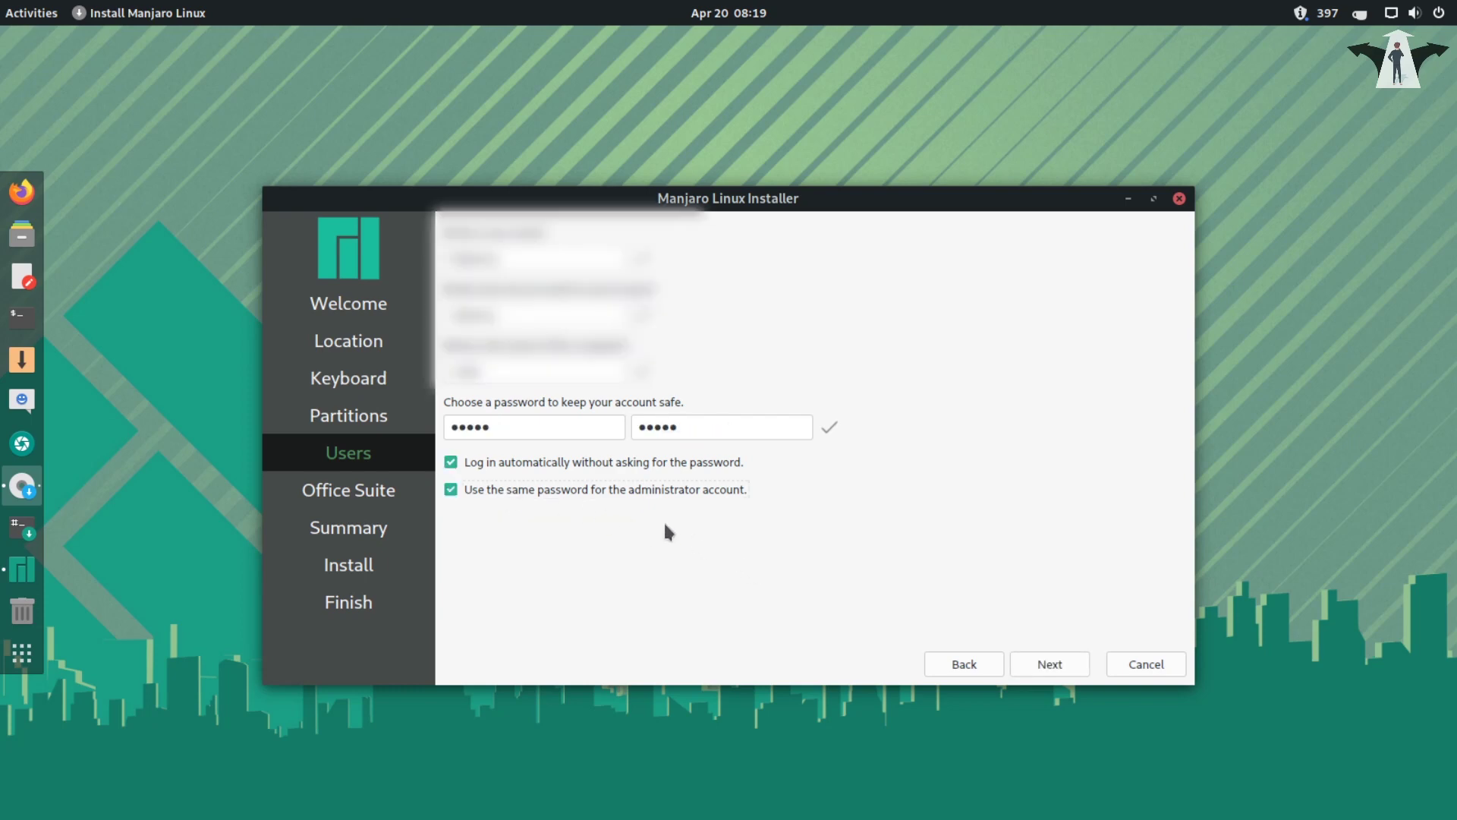
- Leave the Users page, choose No Office Suite over LibreOffice and FreeOffice, and start installation from the summary
left_click(1044, 664)
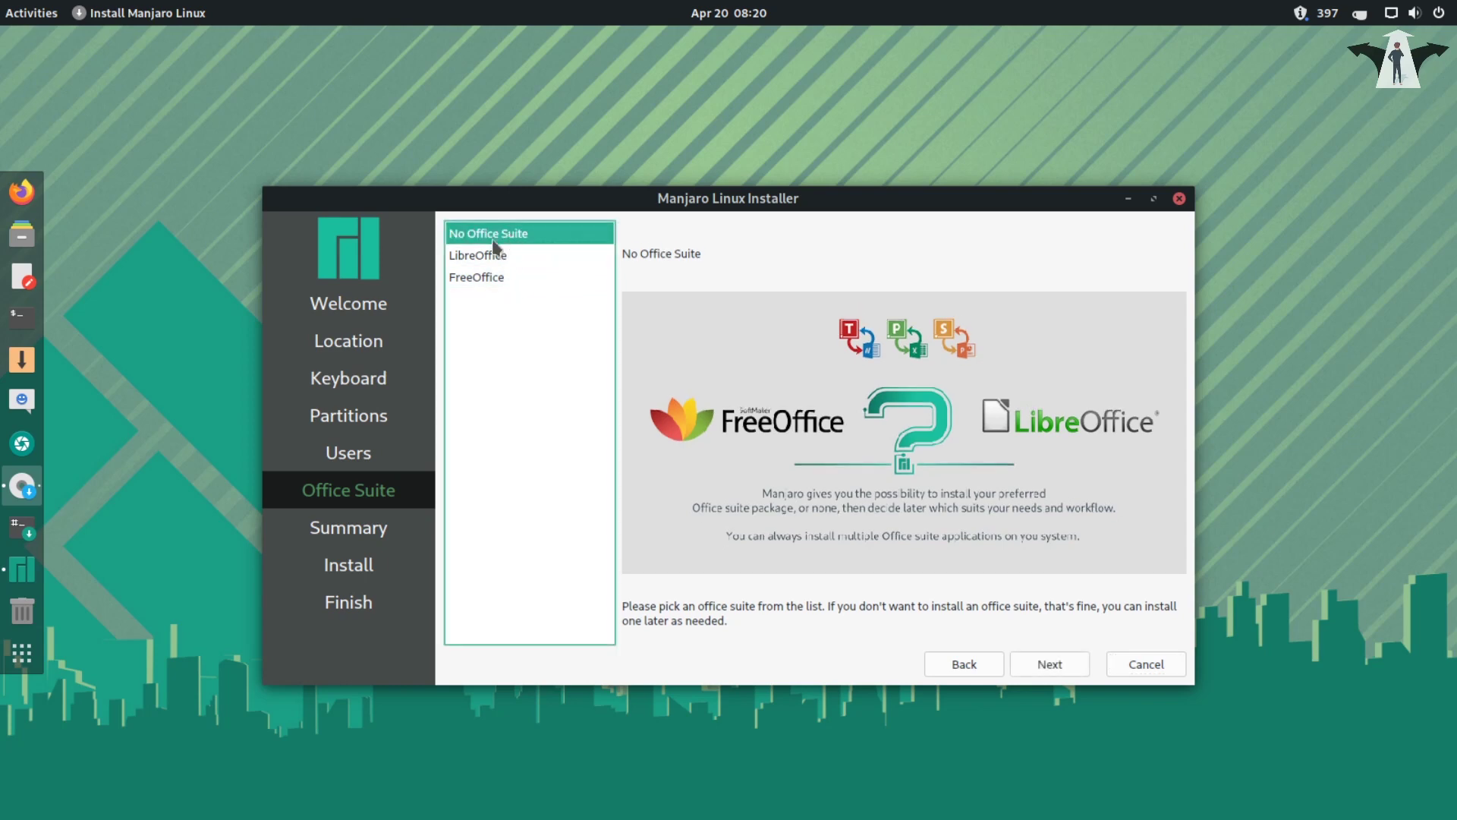
left_click(483, 260)
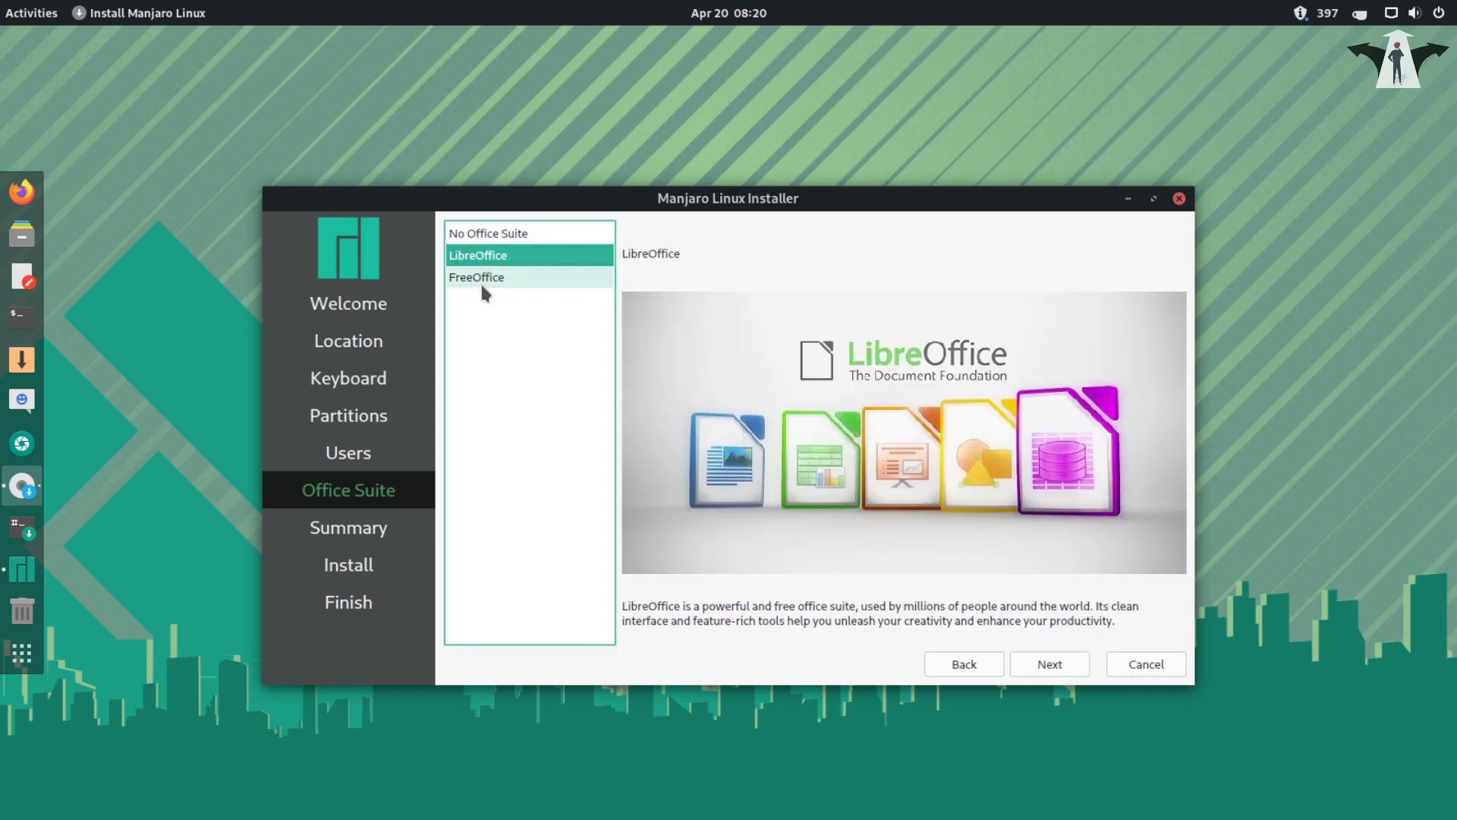
left_click(488, 280)
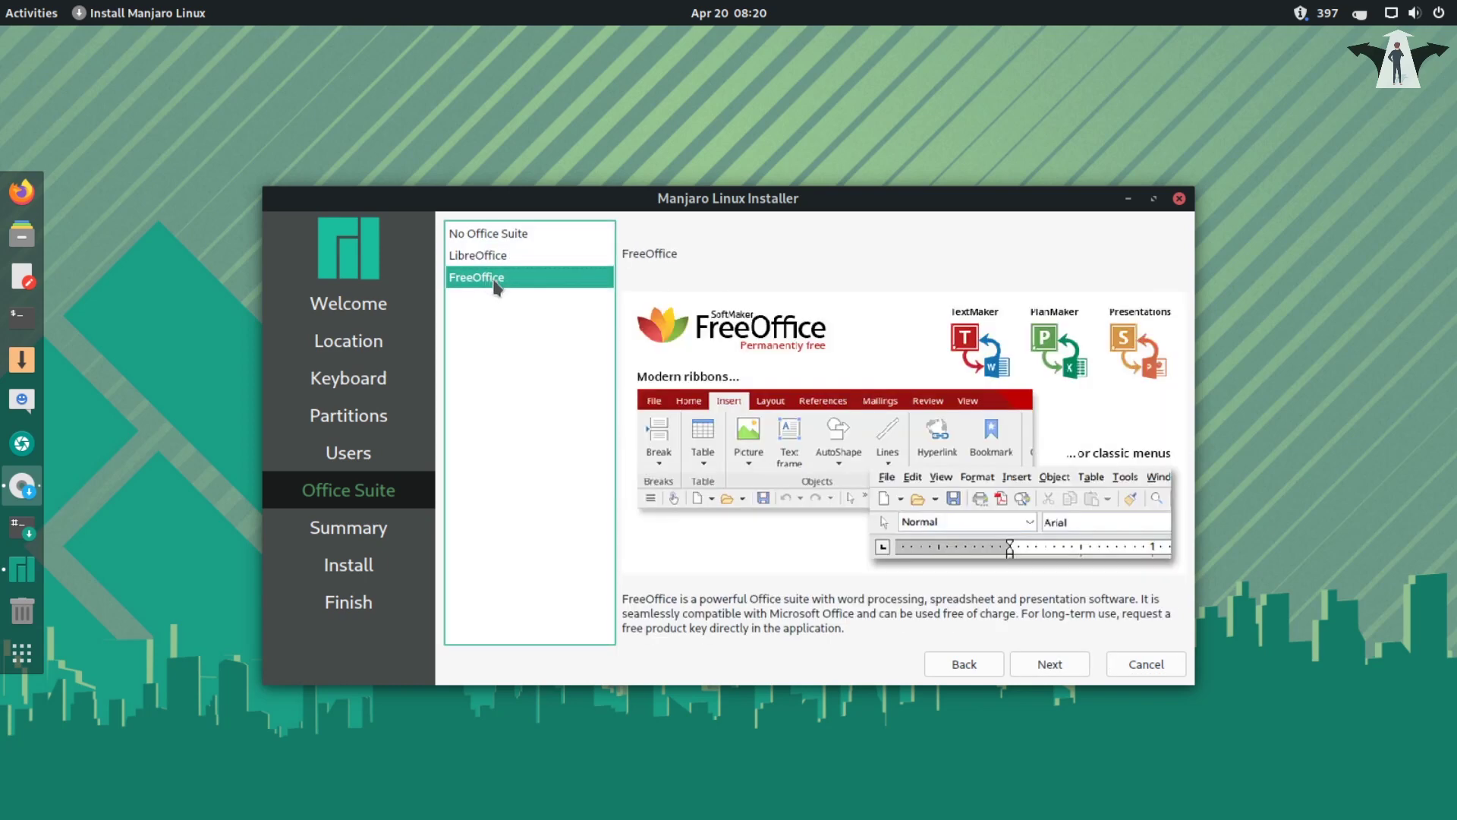
left_click(505, 242)
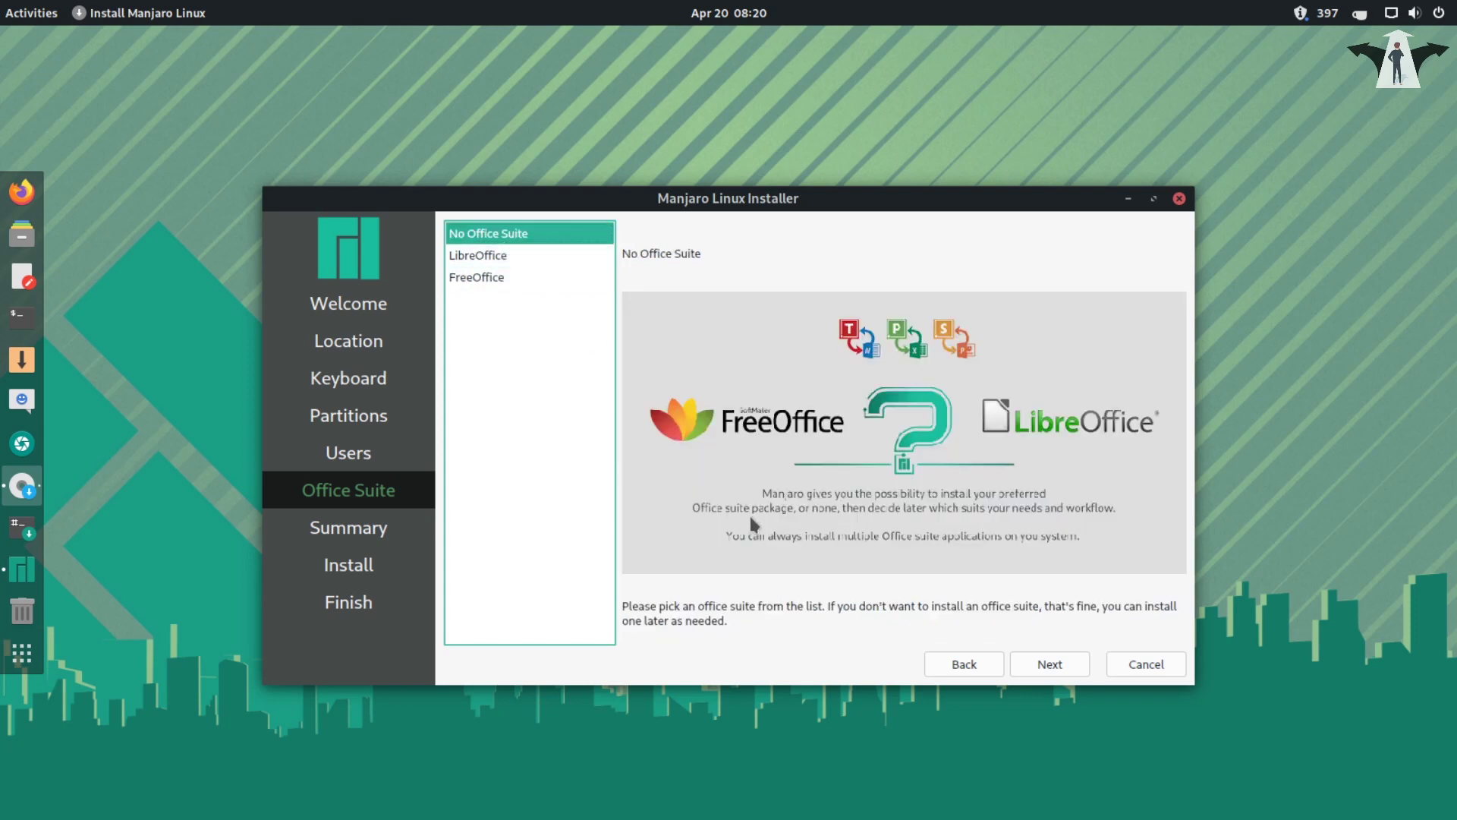
left_click(1049, 670)
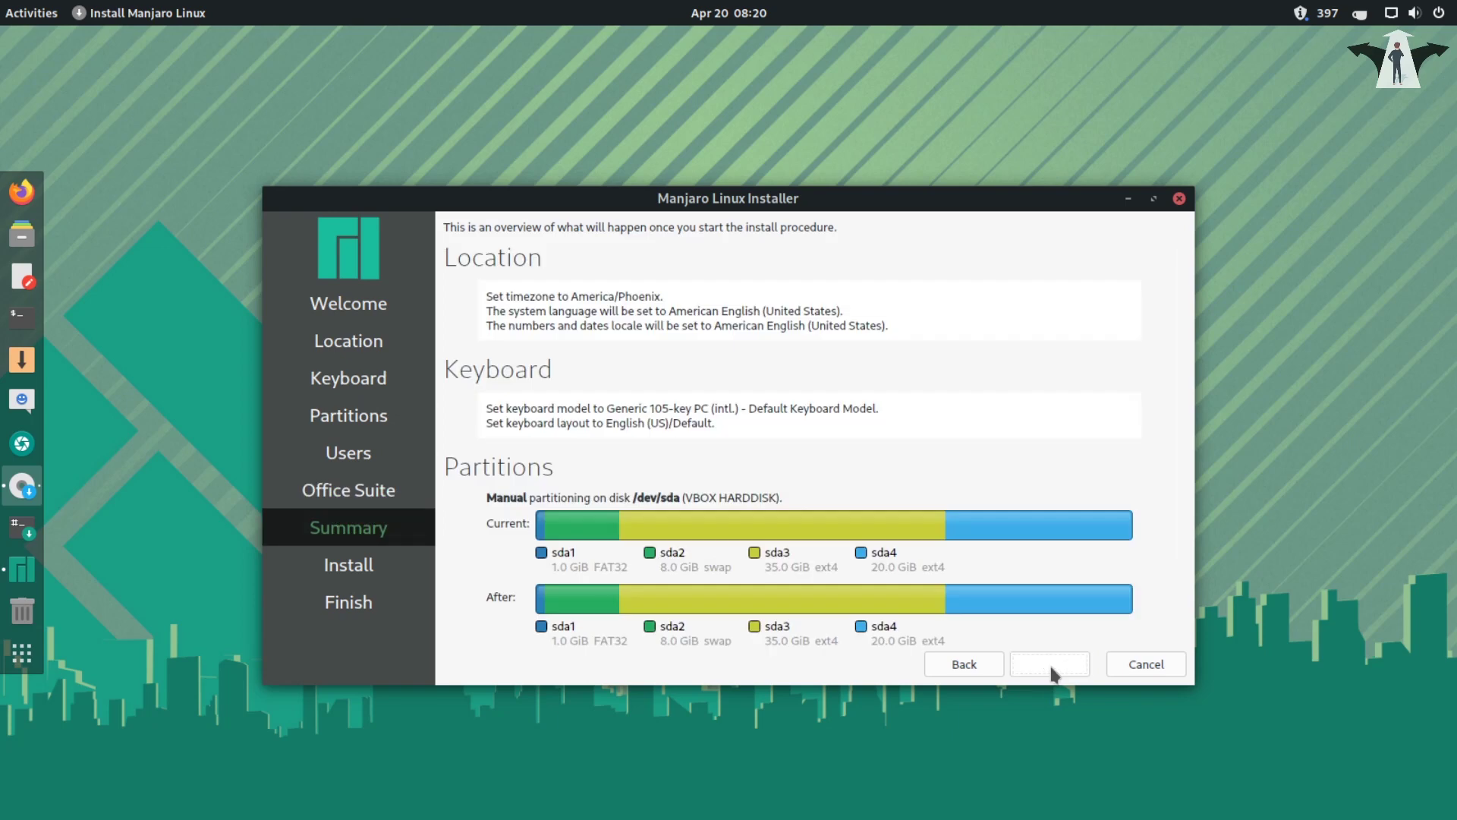
left_click(1049, 668)
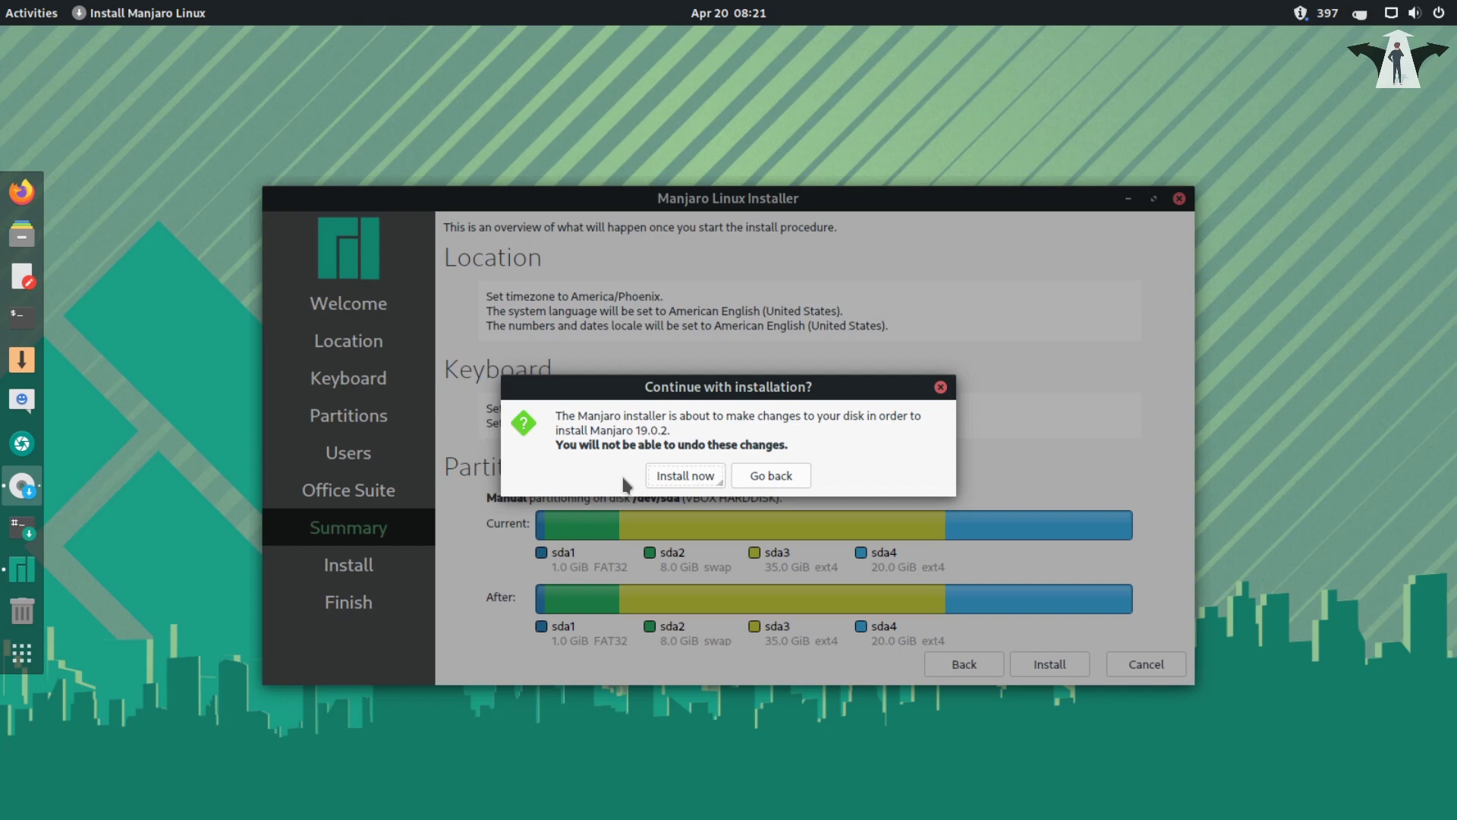
- Confirm with Install now to begin writing Manjaro 19.0.2 to /dev/sda
left_click(684, 480)
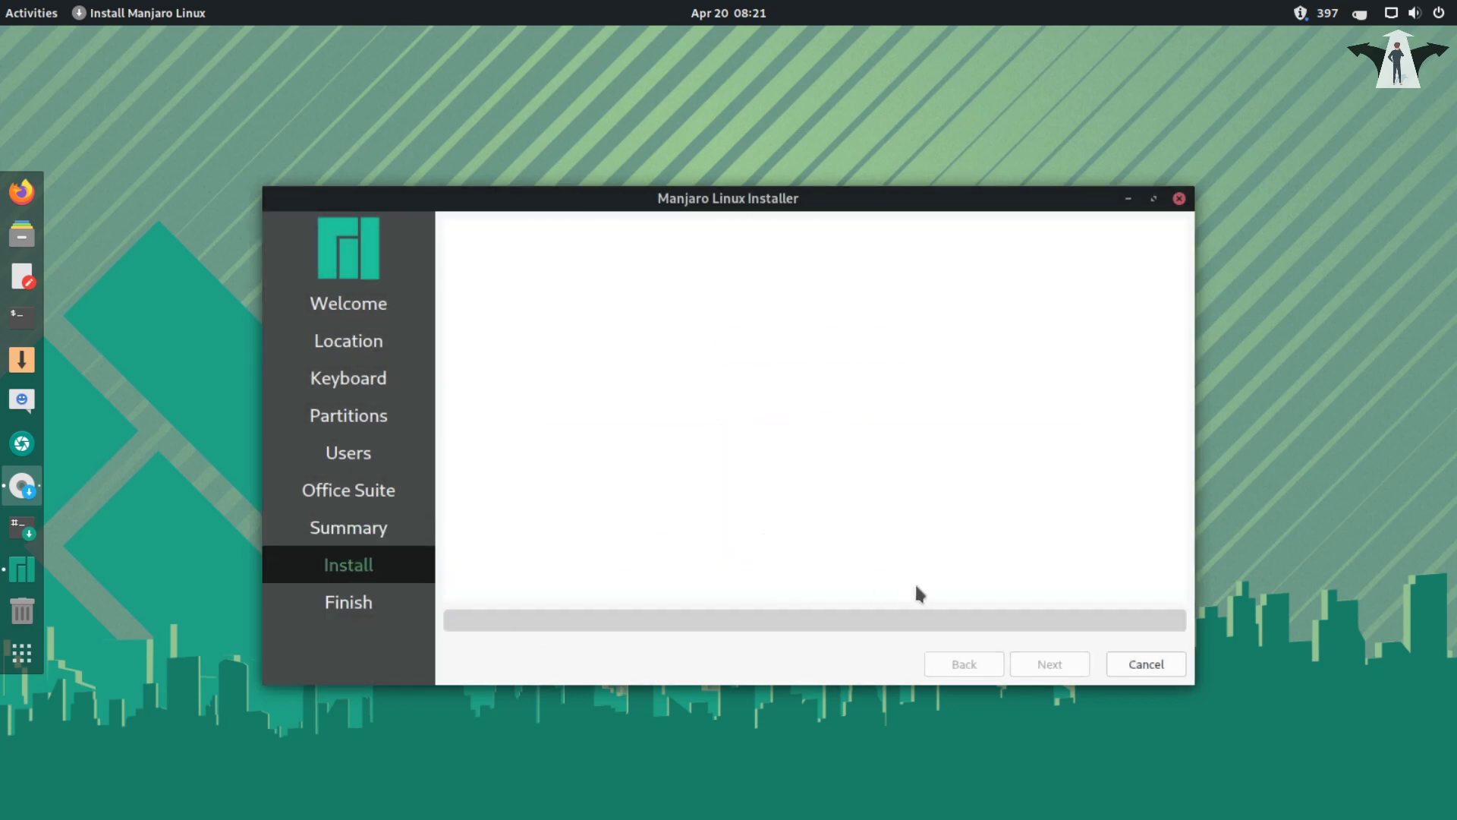